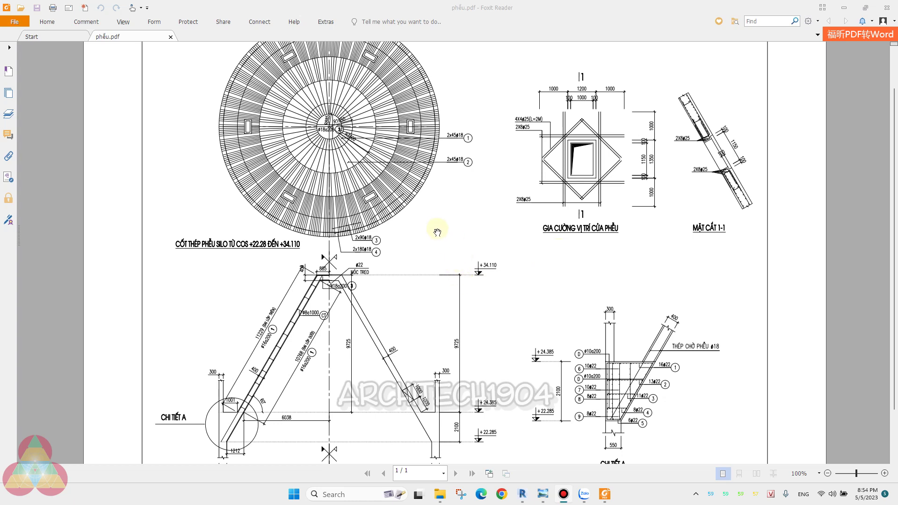
# Study the hopper section drawing and the section 1-1 detail in the PDF.
pyautogui.moveTo(440, 261); pyautogui.dragTo(457, 222)
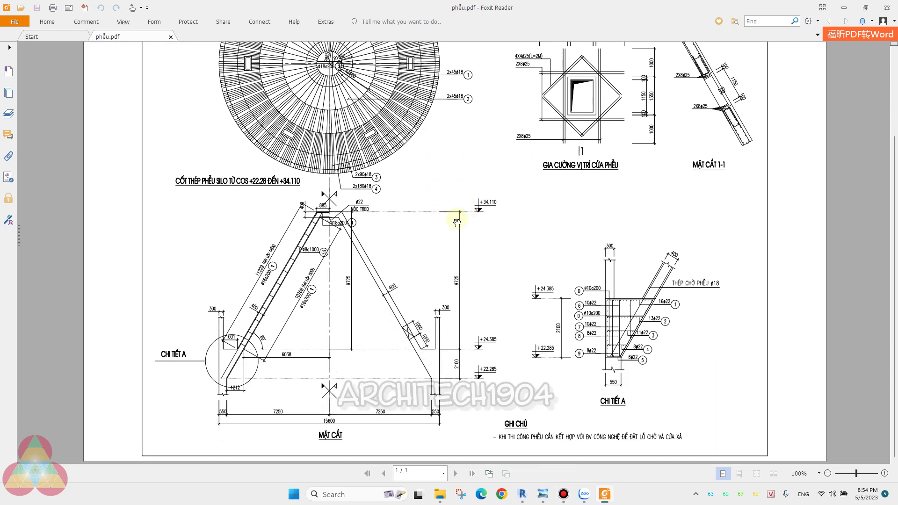
pyautogui.keyDown('ctrl'); pyautogui.scroll(1, 301, 241); pyautogui.keyUp('ctrl')
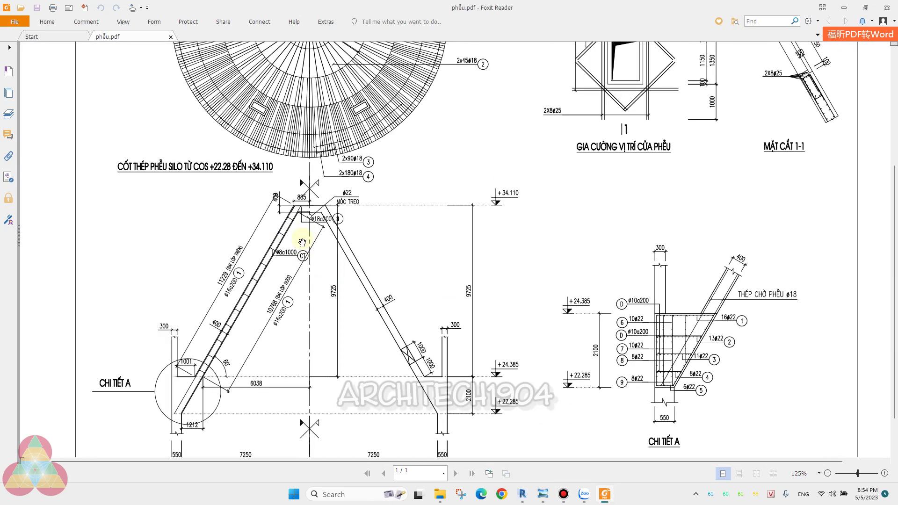
pyautogui.scroll(2, 361, 307)
pyautogui.scroll(3, 388, 267)
pyautogui.keyDown('ctrl'); pyautogui.scroll(-1, 385, 287); pyautogui.keyUp('ctrl')
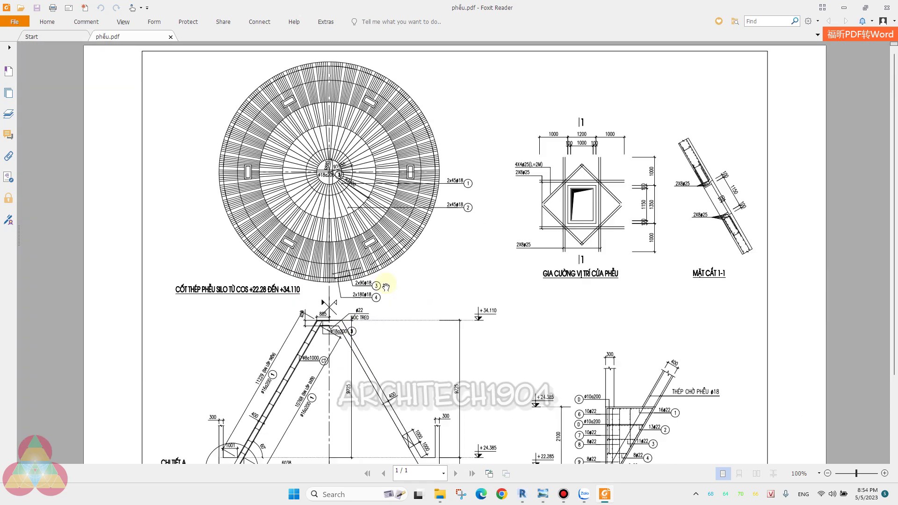
pyautogui.scroll(-3, 392, 310)
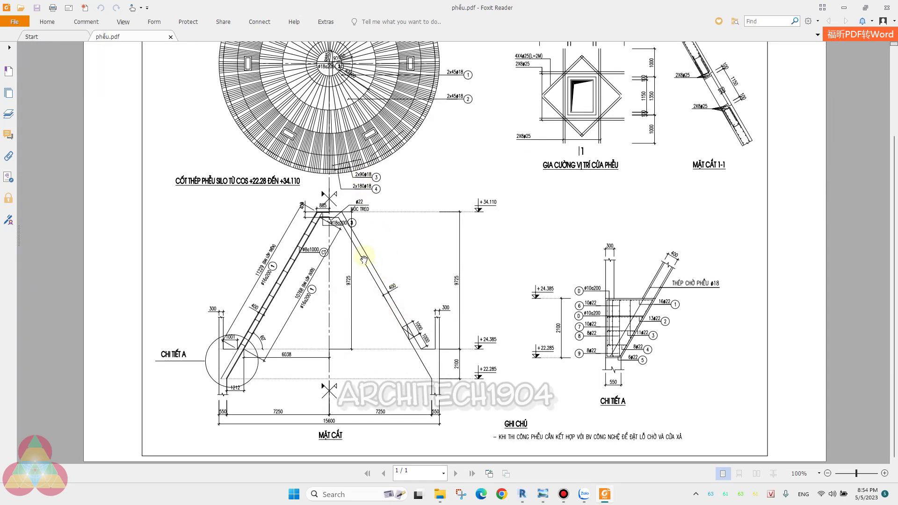
pyautogui.scroll(3, 360, 281)
pyautogui.keyDown('ctrl'); pyautogui.scroll(1, 241, 294); pyautogui.keyUp('ctrl')
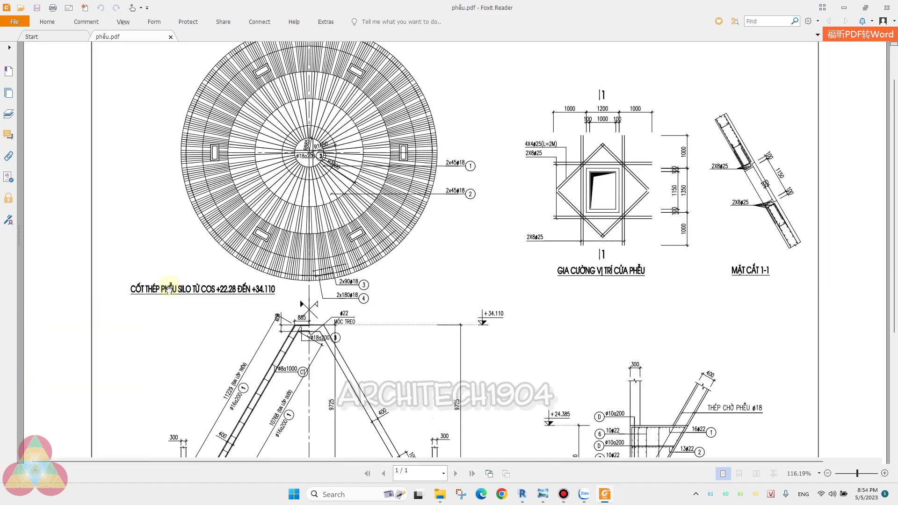
pyautogui.keyDown('ctrl'); pyautogui.scroll(3, 220, 291); pyautogui.keyUp('ctrl')
pyautogui.keyDown('ctrl'); pyautogui.scroll(-2, 210, 286); pyautogui.keyUp('ctrl')
pyautogui.keyDown('ctrl'); pyautogui.scroll(-2, 291, 305); pyautogui.keyUp('ctrl')
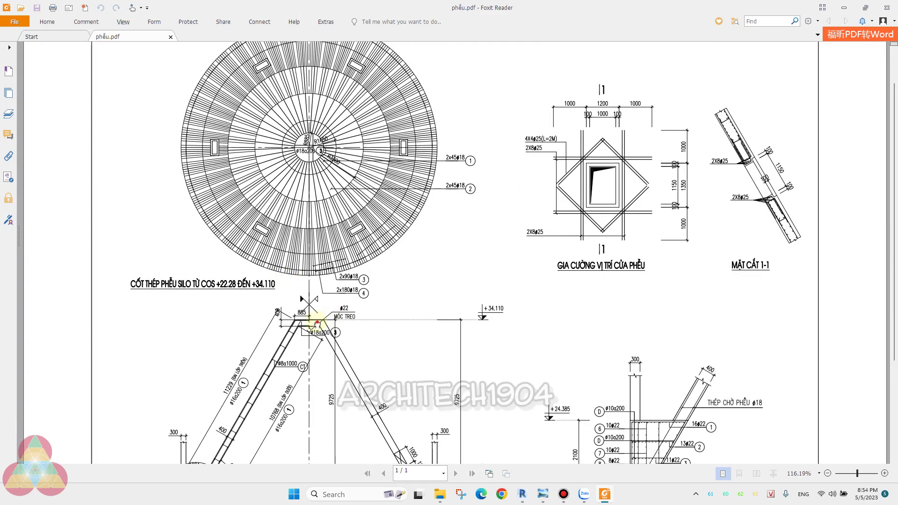
pyautogui.scroll(-3, 299, 309)
pyautogui.scroll(-3, 229, 365)
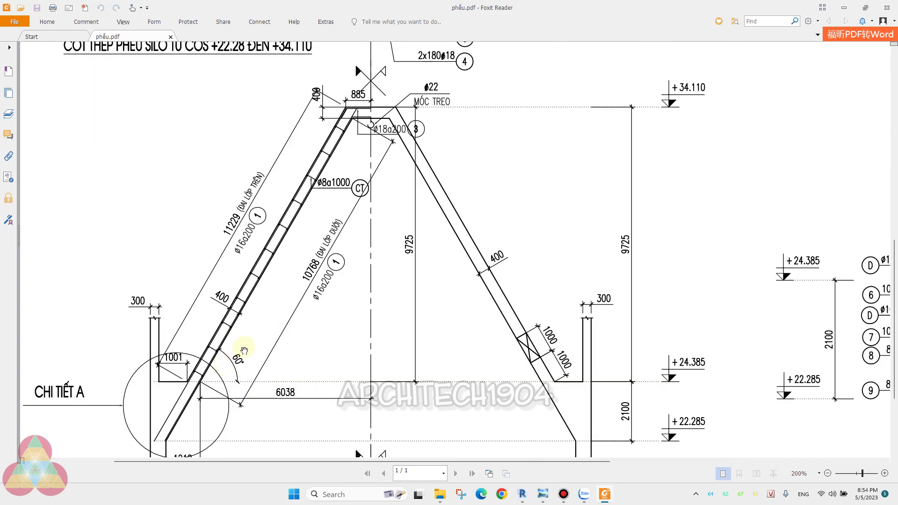
pyautogui.keyDown('ctrl'); pyautogui.scroll(2, 233, 357); pyautogui.keyUp('ctrl')
pyautogui.moveTo(225, 291); pyautogui.dragTo(220, 296)
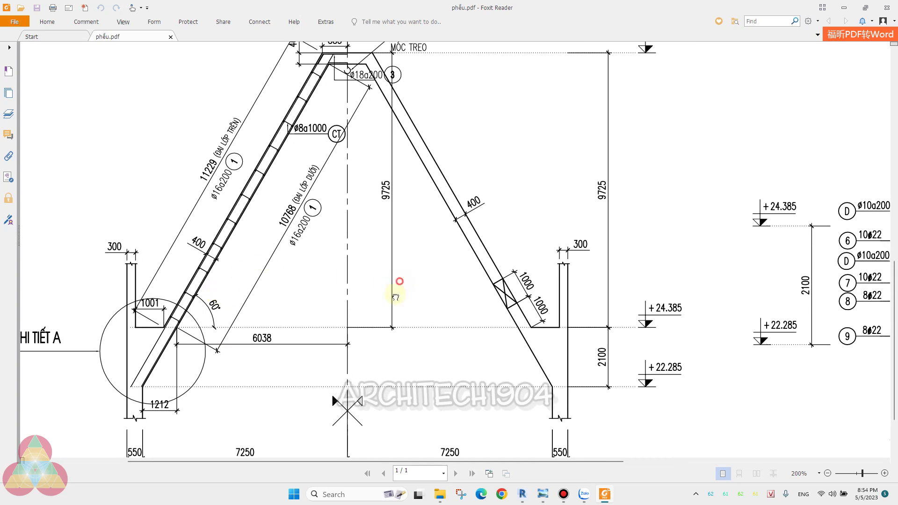
pyautogui.moveTo(397, 287); pyautogui.dragTo(356, 373)
pyautogui.keyDown('ctrl'); pyautogui.scroll(-2, 357, 362); pyautogui.keyUp('ctrl')
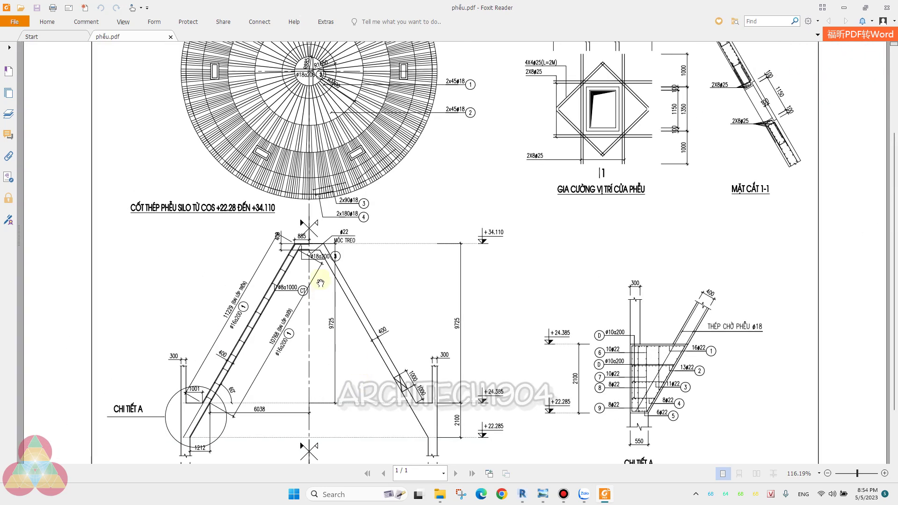
pyautogui.keyDown('ctrl'); pyautogui.scroll(2, 246, 371); pyautogui.keyUp('ctrl')
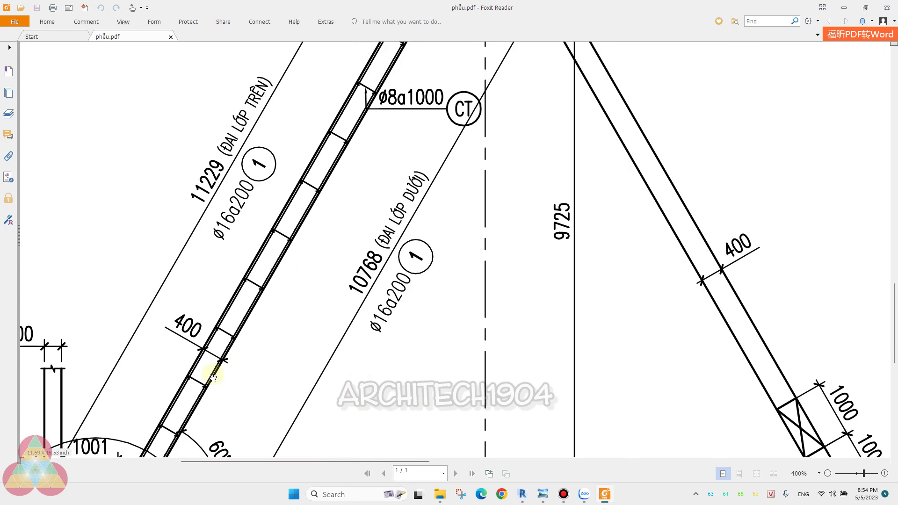
pyautogui.keyDown('ctrl'); pyautogui.scroll(1, 210, 367); pyautogui.keyUp('ctrl')
pyautogui.keyDown('ctrl'); pyautogui.scroll(1, 250, 237); pyautogui.keyUp('ctrl')
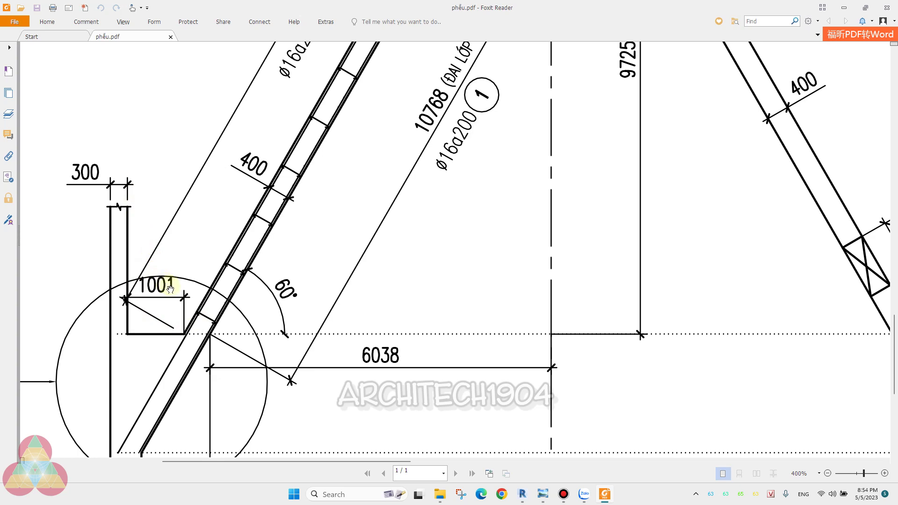
pyautogui.keyDown('ctrl'); pyautogui.scroll(-1, 177, 302); pyautogui.keyUp('ctrl')
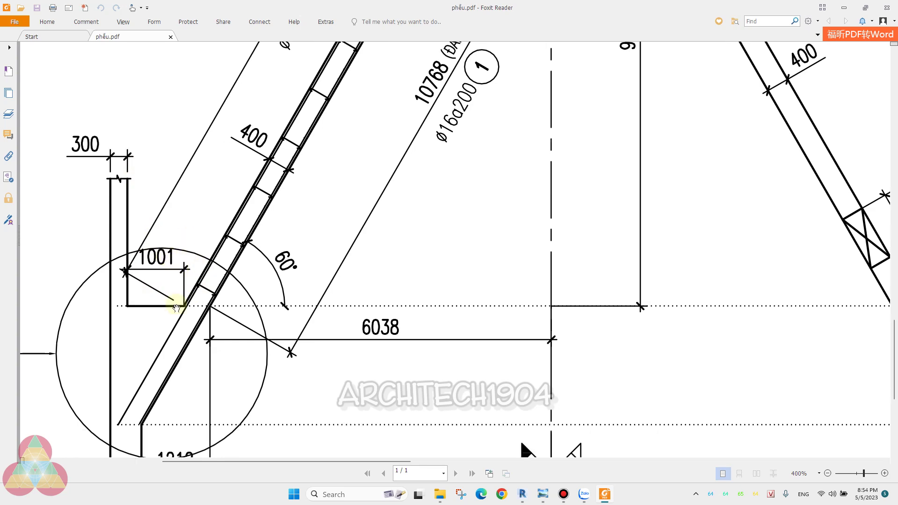
pyautogui.keyDown('ctrl'); pyautogui.scroll(-1, 176, 296); pyautogui.keyUp('ctrl')
pyautogui.keyDown('ctrl'); pyautogui.scroll(-2, 196, 295); pyautogui.keyUp('ctrl')
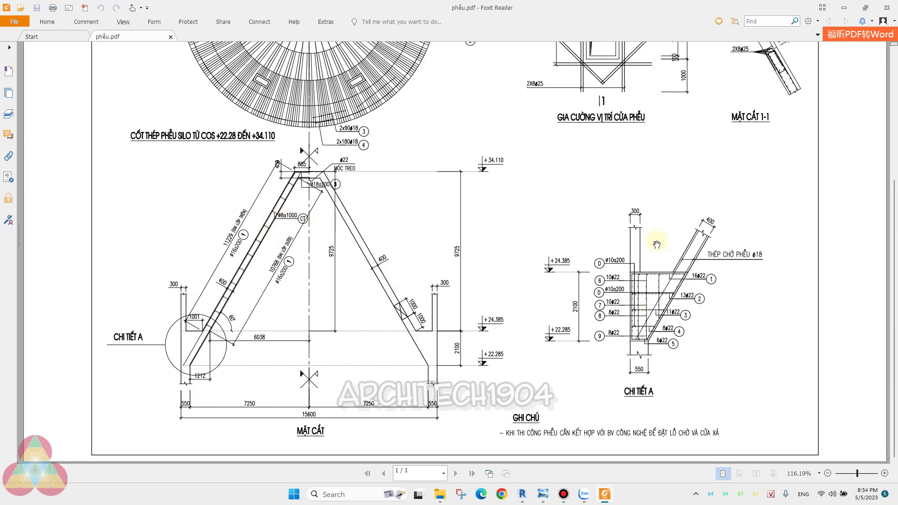
pyautogui.scroll(3, 567, 293)
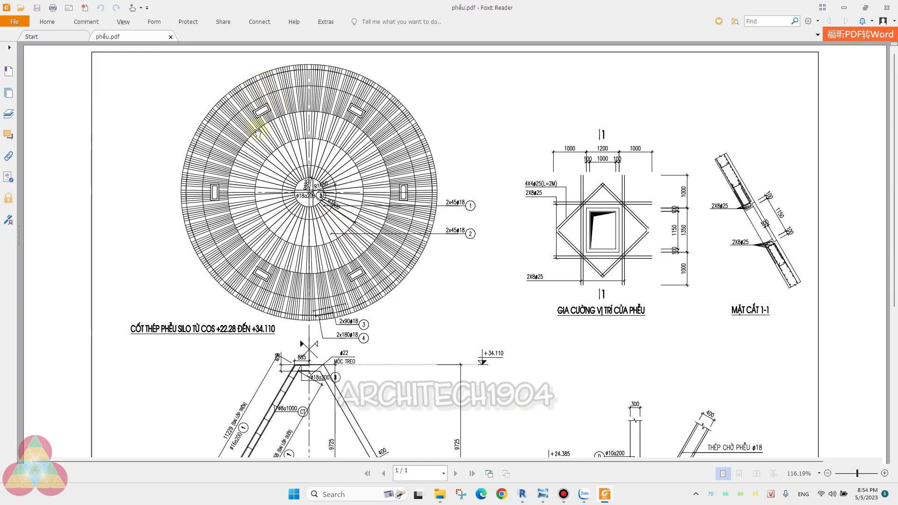
pyautogui.keyDown('ctrl'); pyautogui.scroll(2, 257, 122); pyautogui.keyUp('ctrl')
pyautogui.keyDown('ctrl'); pyautogui.scroll(1, 393, 184); pyautogui.keyUp('ctrl')
pyautogui.keyDown('ctrl'); pyautogui.scroll(-3, 334, 180); pyautogui.keyUp('ctrl')
pyautogui.moveTo(335, 180); pyautogui.dragTo(185, 84)
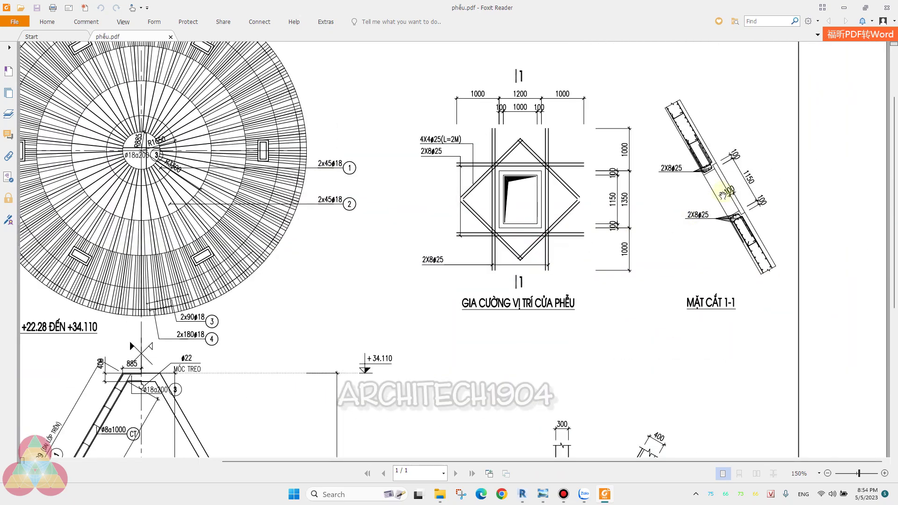
pyautogui.keyDown('ctrl'); pyautogui.scroll(3, 706, 237); pyautogui.keyUp('ctrl')
pyautogui.keyDown('ctrl'); pyautogui.scroll(-1, 670, 262); pyautogui.keyUp('ctrl')
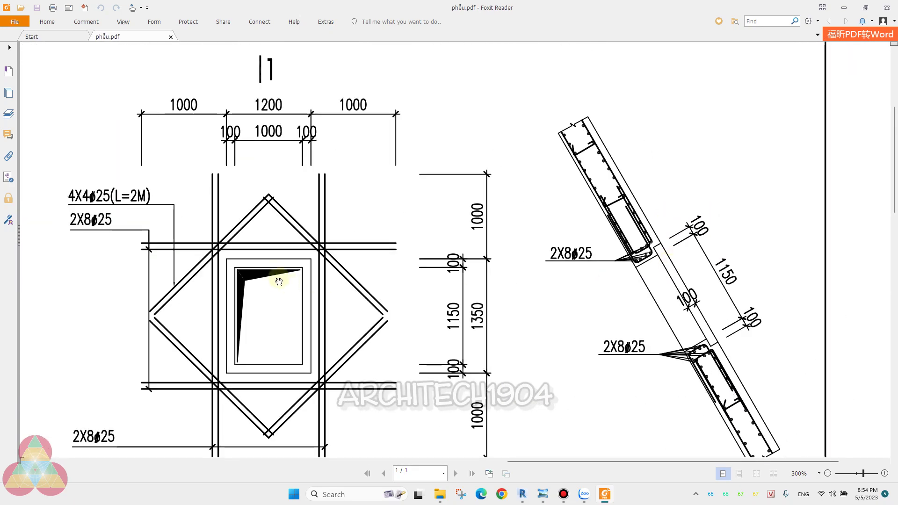
pyautogui.keyDown('ctrl'); pyautogui.scroll(-3, 278, 276); pyautogui.keyUp('ctrl')
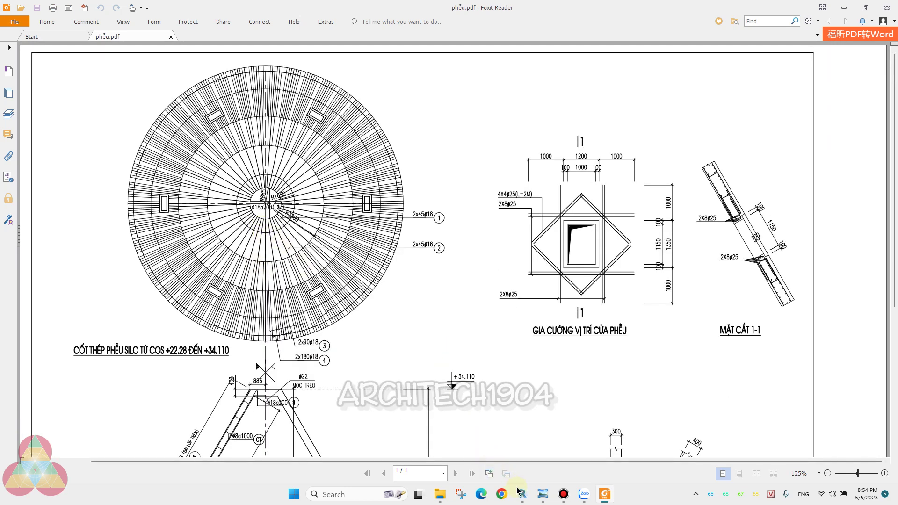
# Back in Revit, orbit the 3D view and delete the old hopper roof.
pyautogui.click(523, 495)
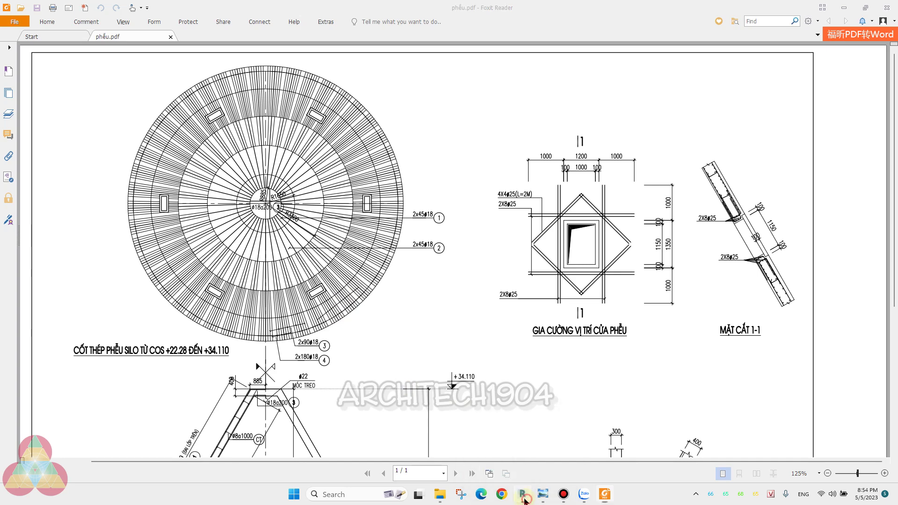
pyautogui.moveTo(345, 332)
pyautogui.keyDown('shift'); pyautogui.mouseDown(button='middle')
pyautogui.moveTo(254, 378)
pyautogui.moveTo(217, 335)
pyautogui.moveTo(331, 336)
pyautogui.moveTo(233, 375)
pyautogui.moveTo(398, 428)
pyautogui.moveTo(577, 425)
pyautogui.moveTo(537, 367)
pyautogui.mouseUp(button='middle'); pyautogui.keyUp('shift')
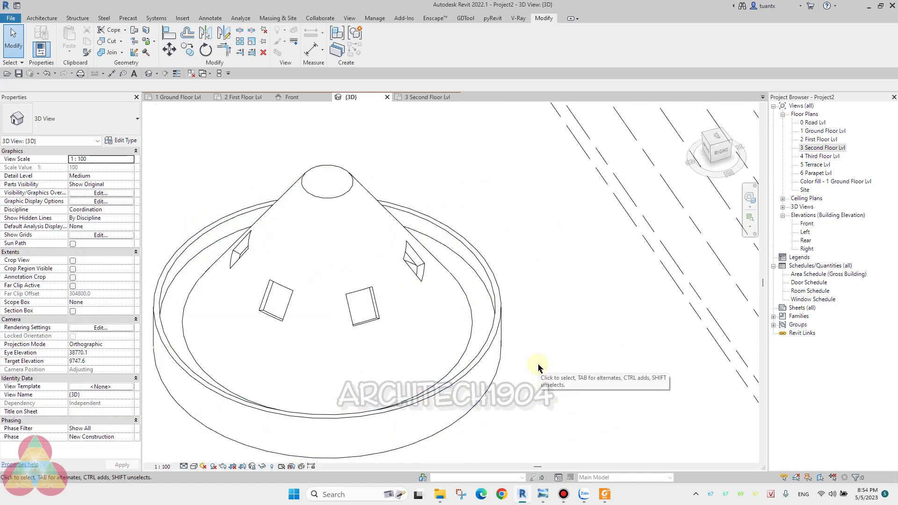
pyautogui.scroll(-3, 406, 325)
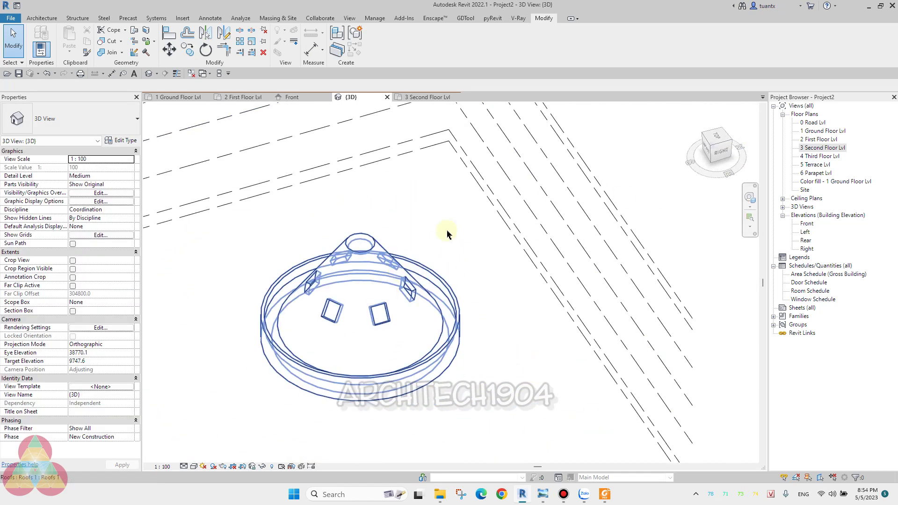
pyautogui.moveTo(452, 225)
pyautogui.mouseDown()
pyautogui.moveTo(203, 463)
pyautogui.moveTo(204, 442)
pyautogui.mouseUp()
pyautogui.press('Delete')
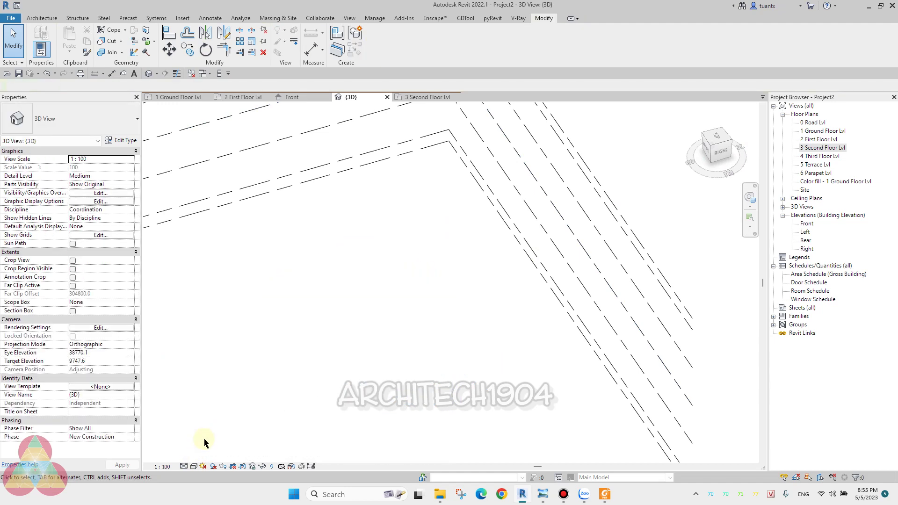
# In 1 Ground Floor Lvl, delete the leftover dashed lines and close inactive views.
pyautogui.doubleClick(824, 131)
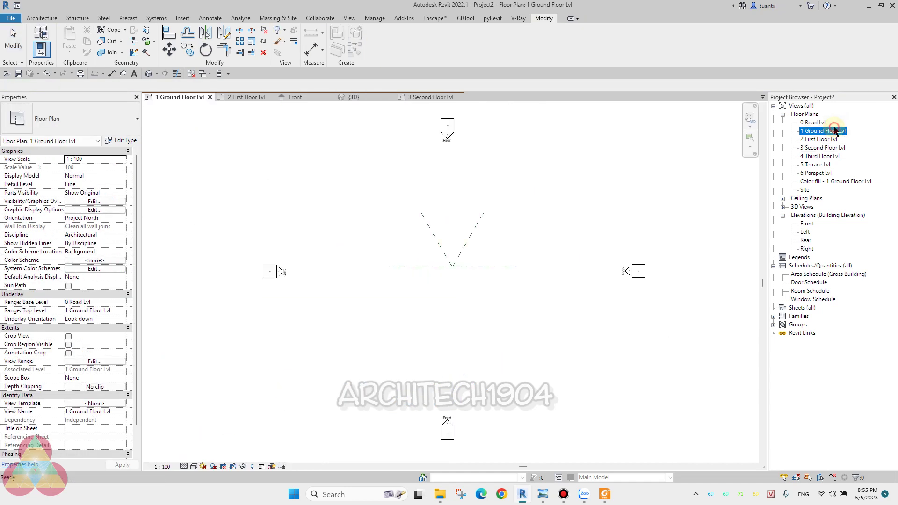
pyautogui.moveTo(538, 196); pyautogui.dragTo(387, 321)
pyautogui.press('Delete')
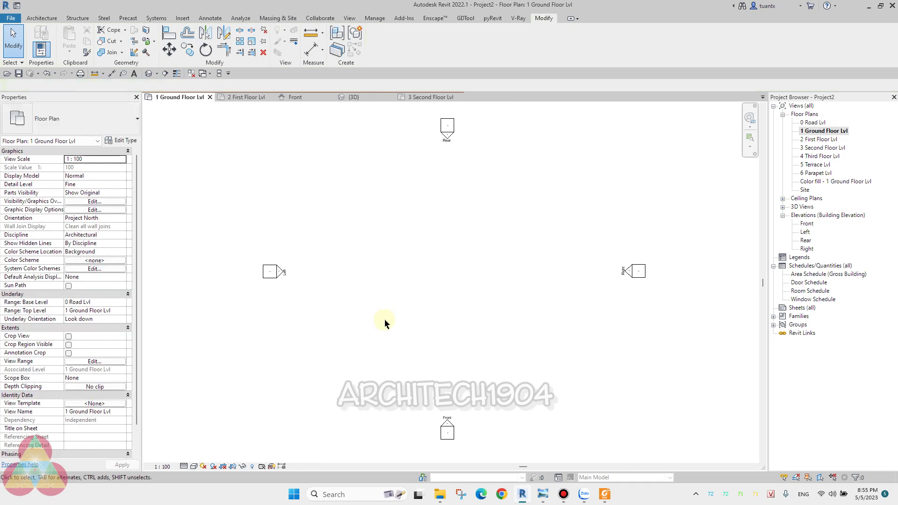
pyautogui.scroll(2, 396, 298)
pyautogui.scroll(1, 363, 267)
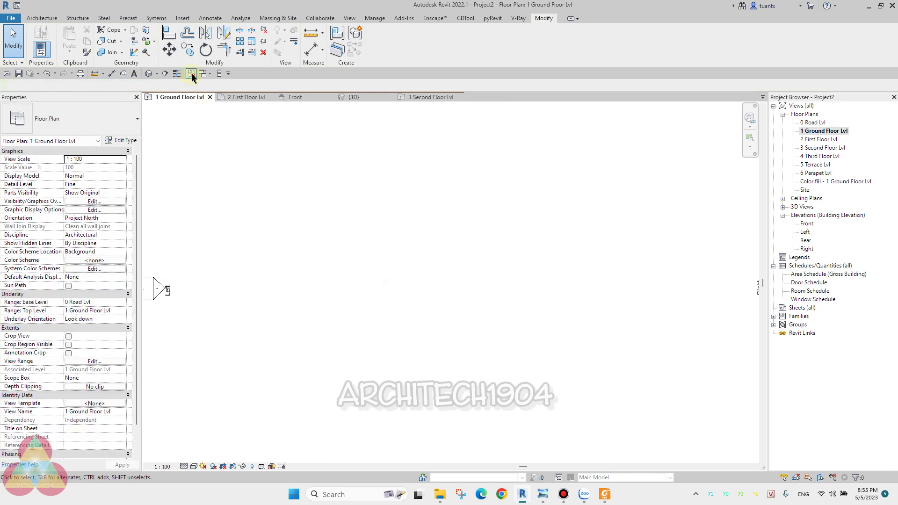
pyautogui.click(191, 75)
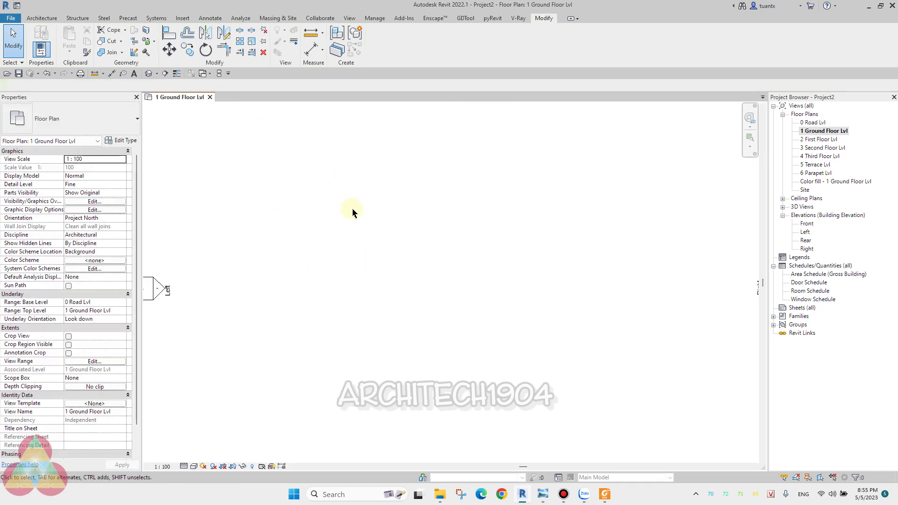
pyautogui.scroll(-2, 369, 265)
pyautogui.click(41, 18)
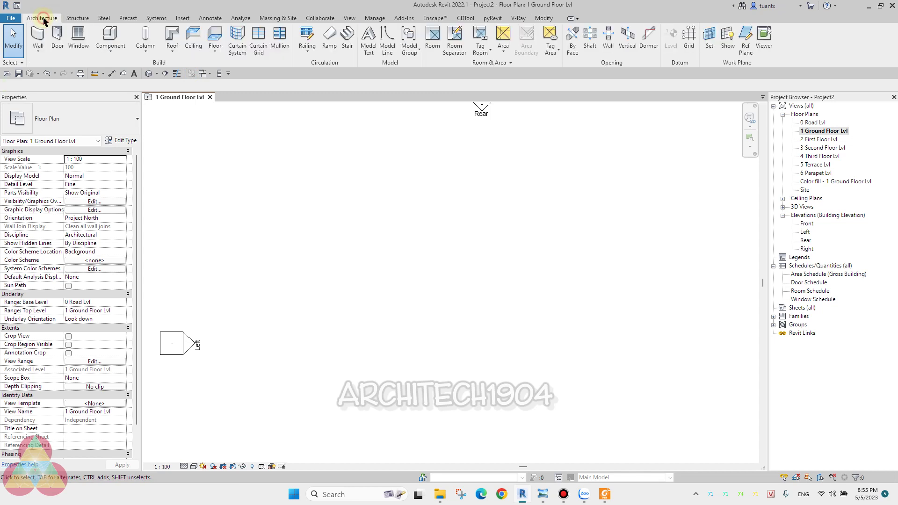
# Model an in-place component in the Roofs category, keeping the name xilo.
pyautogui.click(106, 52)
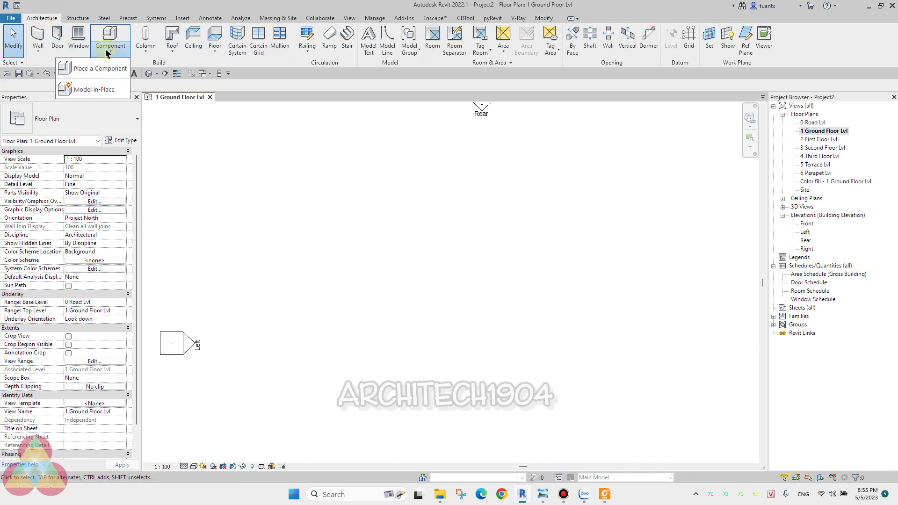
pyautogui.click(92, 89)
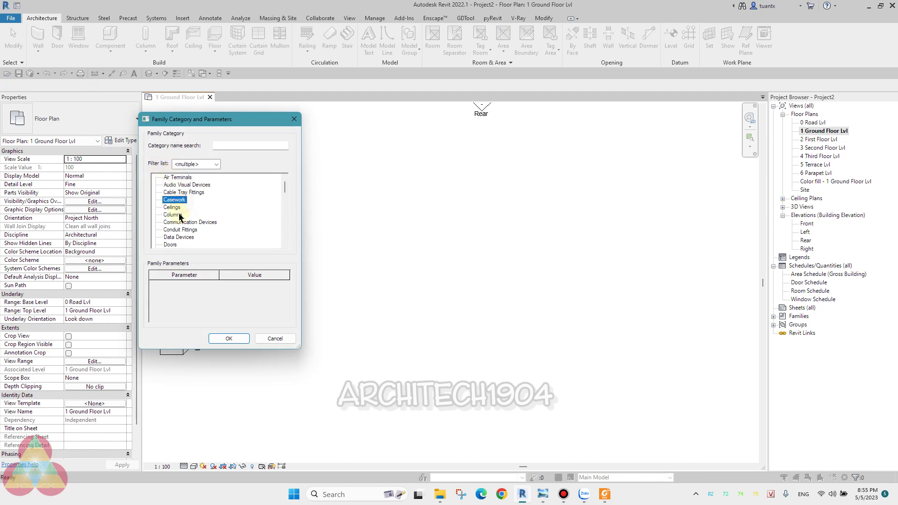
pyautogui.scroll(-2, 176, 228)
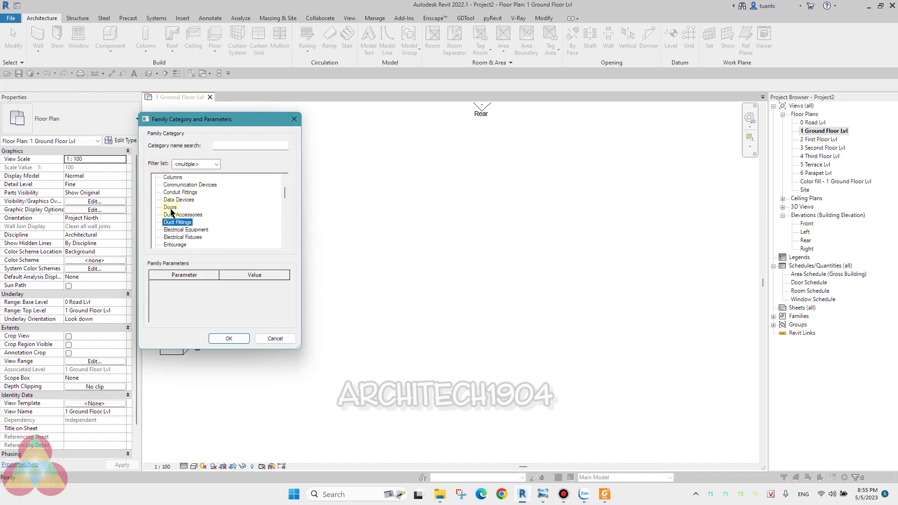
pyautogui.scroll(-2, 171, 211)
pyautogui.scroll(-1, 174, 238)
pyautogui.scroll(-2, 174, 238)
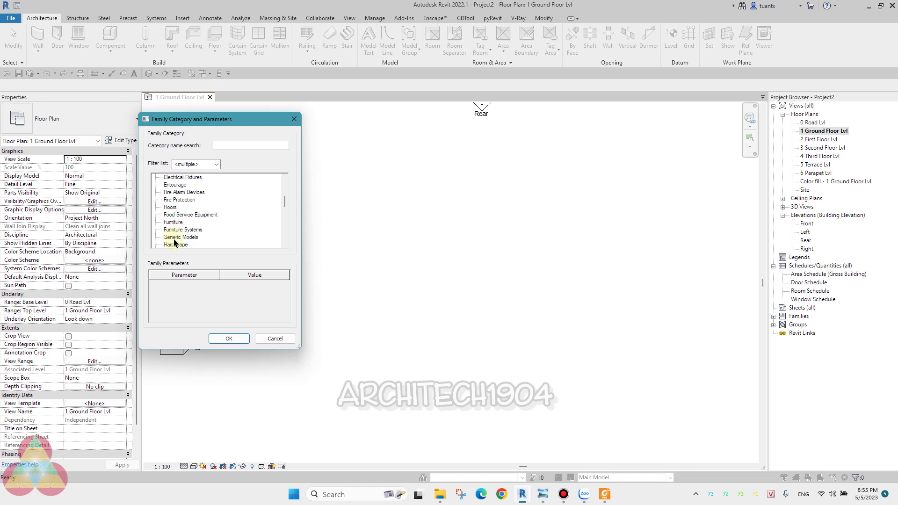
pyautogui.scroll(-2, 174, 240)
pyautogui.scroll(-2, 174, 240)
pyautogui.scroll(-2, 174, 241)
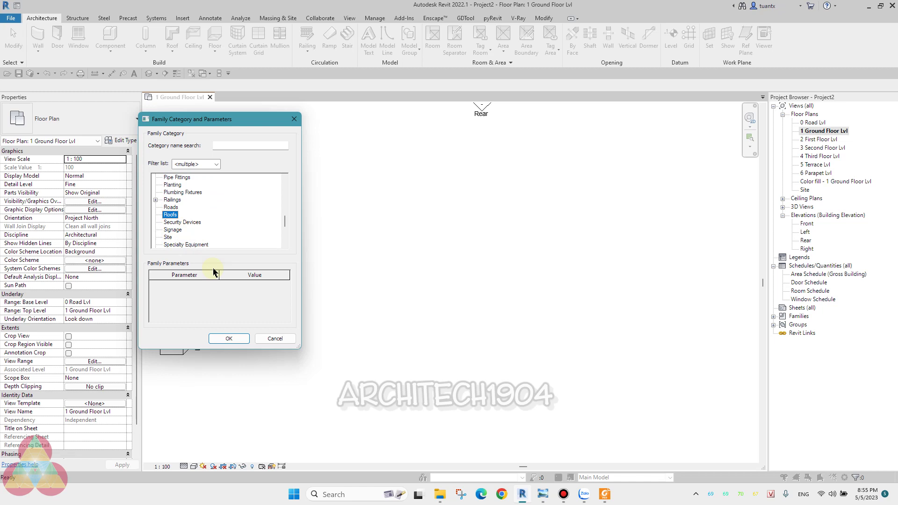
pyautogui.click(222, 342)
pyautogui.write('xlo')
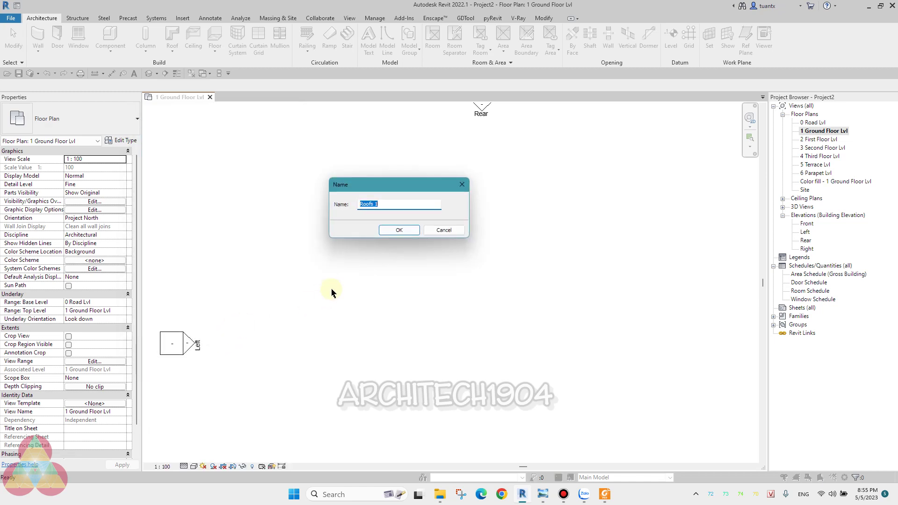
pyautogui.click(405, 230)
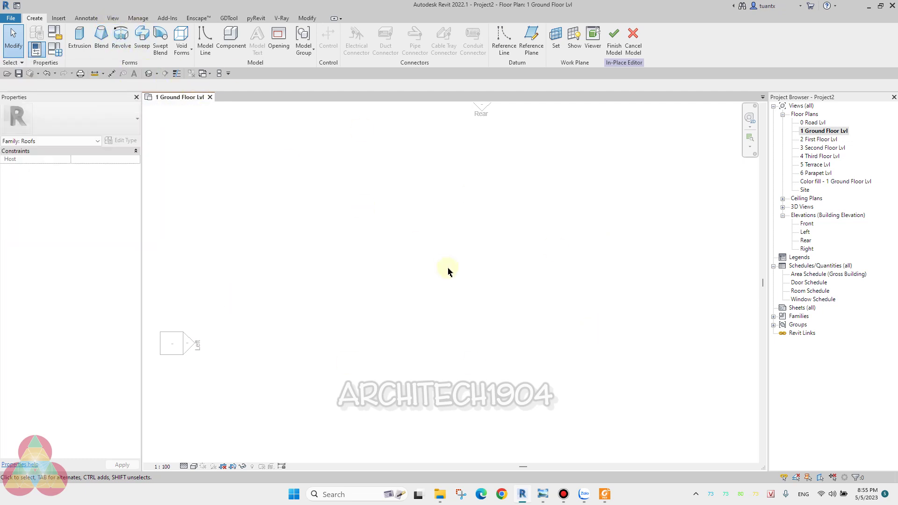
# In 2 First Floor Lvl, draw a horizontal reference plane named mp revo.
pyautogui.scroll(-2, 390, 240)
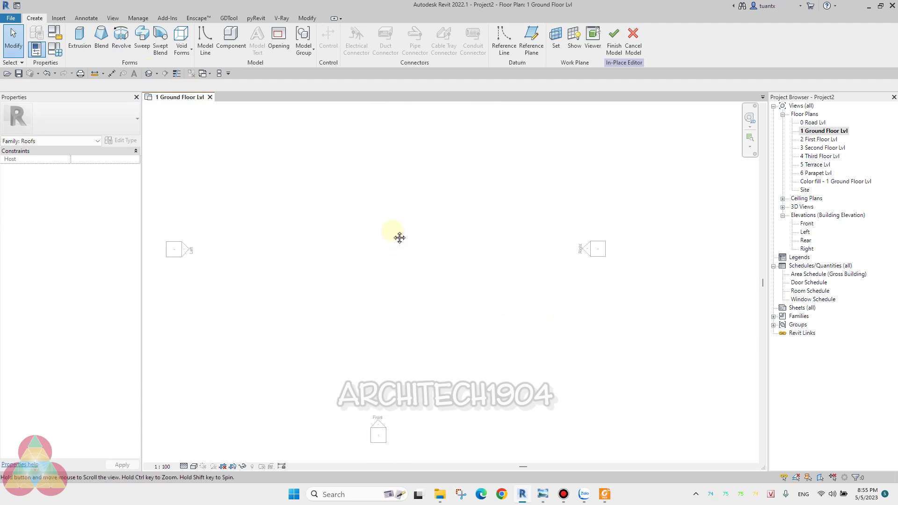
pyautogui.click(820, 140)
pyautogui.doubleClick(818, 140)
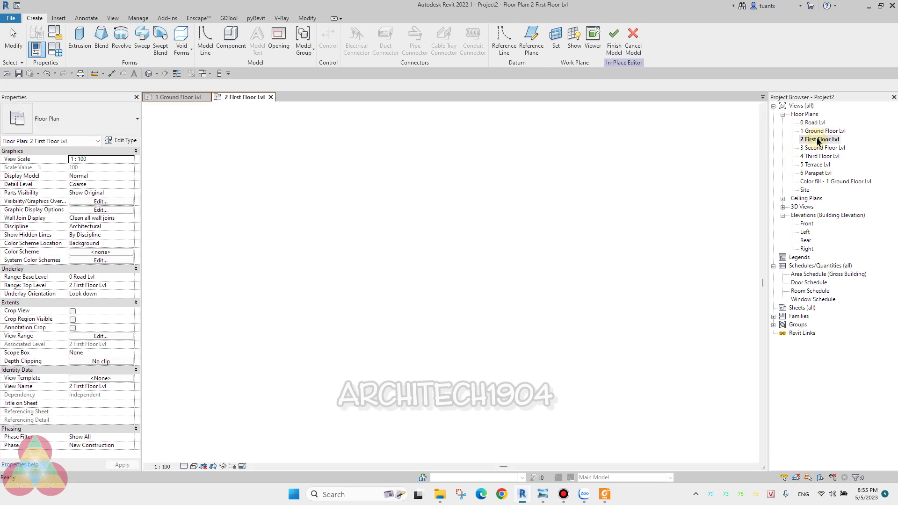
pyautogui.click(531, 37)
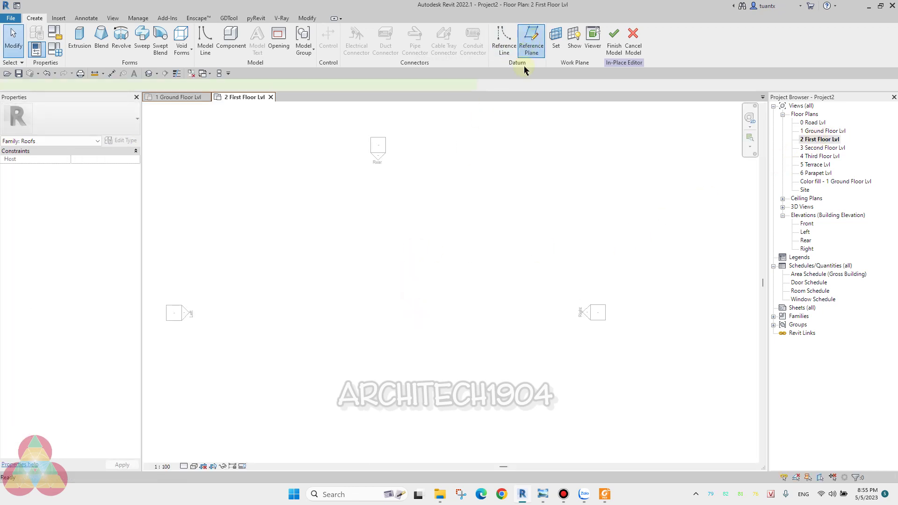
pyautogui.click(269, 314)
pyautogui.click(512, 313)
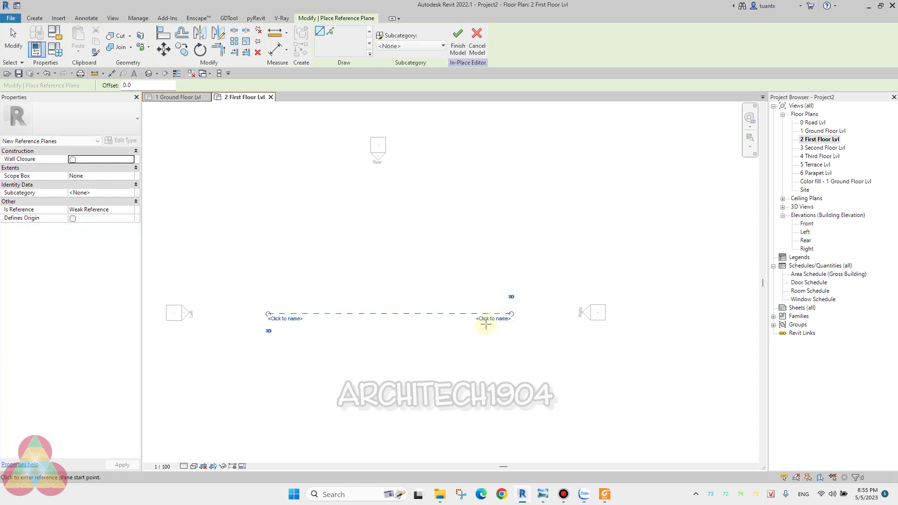
pyautogui.click(489, 318)
pyautogui.write('mp ')
pyautogui.write('revo')
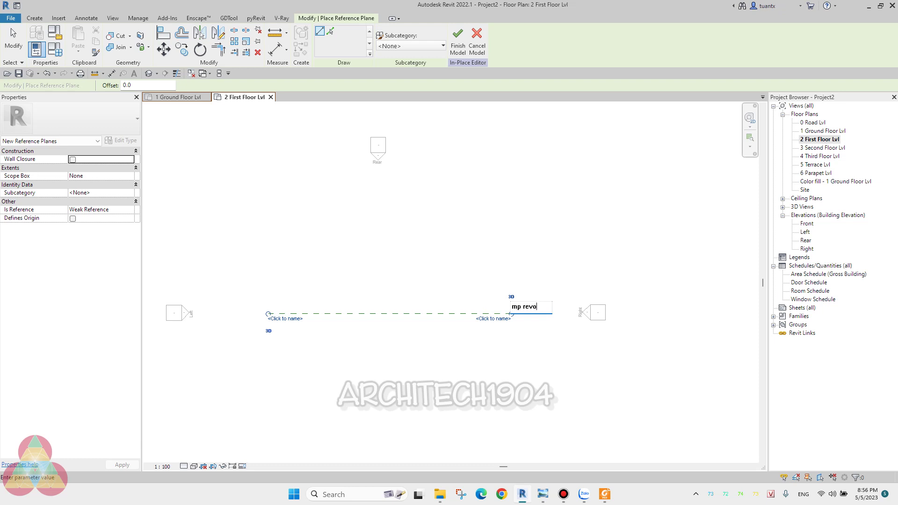
pyautogui.press('Return')
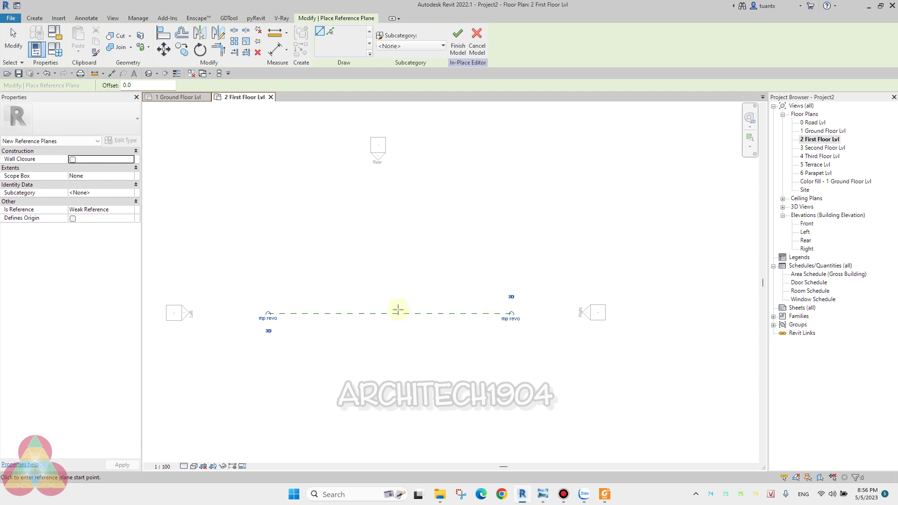
pyautogui.moveTo(397, 310); pyautogui.dragTo(394, 288, button='middle')
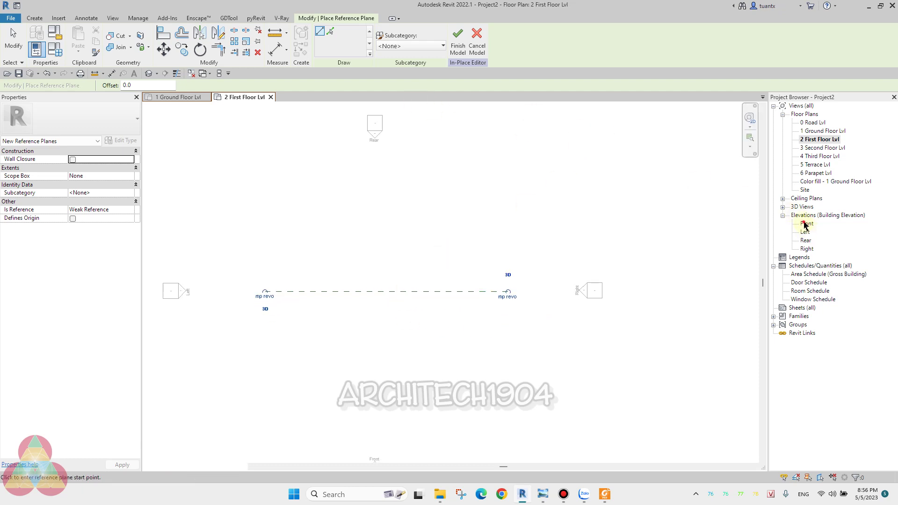
# In the Front elevation, start a revolve on work plane Reference Plane : mp revo.
pyautogui.doubleClick(806, 223)
pyautogui.click(29, 18)
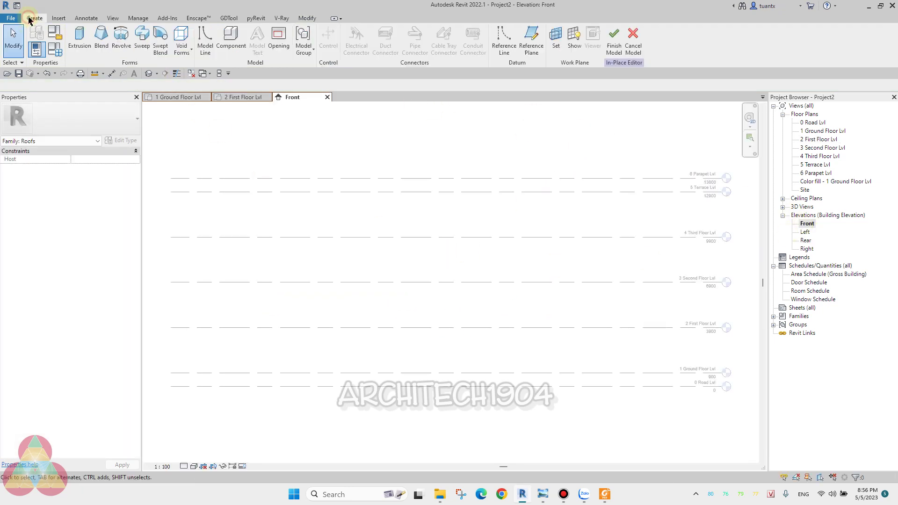
pyautogui.click(121, 36)
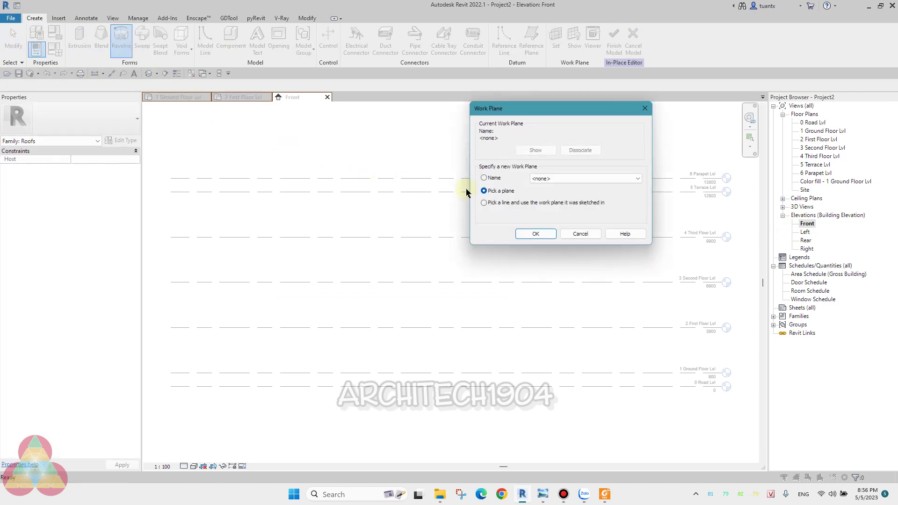
pyautogui.click(585, 179)
pyautogui.click(571, 238)
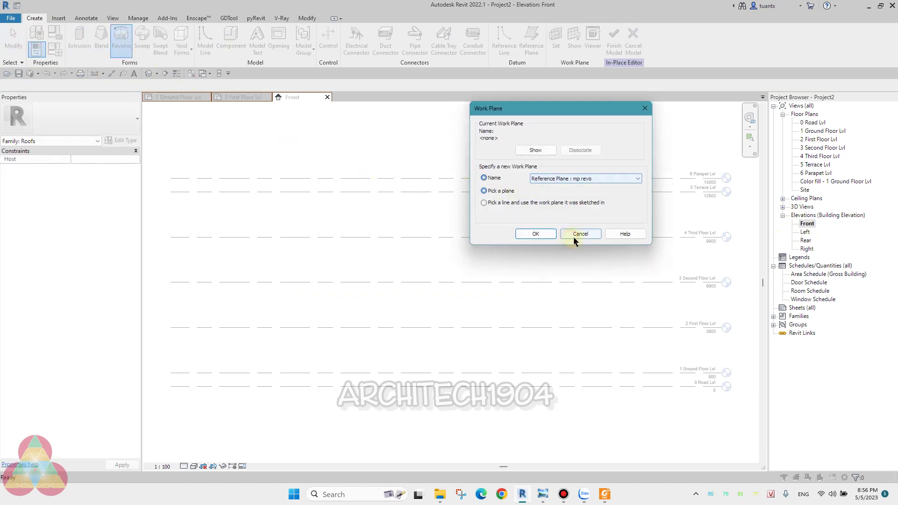
pyautogui.click(546, 233)
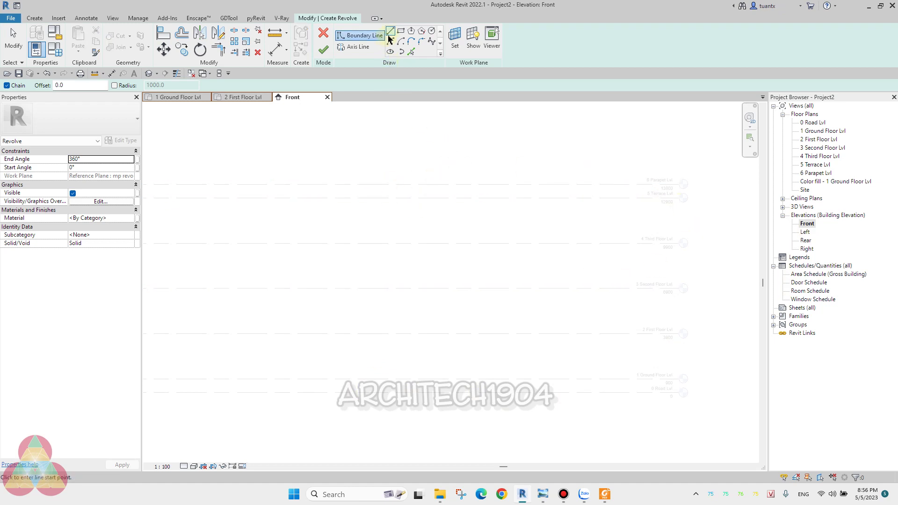
# Check the PDF, then sketch the hopper's top edge, sloping side, ledge and bottom boundary lines.
pyautogui.click(603, 495)
pyautogui.scroll(-3, 449, 248)
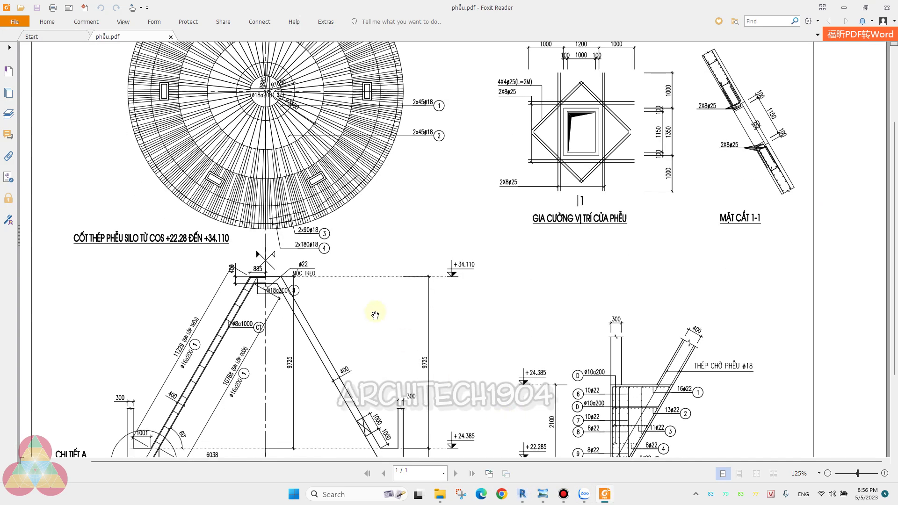
pyautogui.click(608, 501)
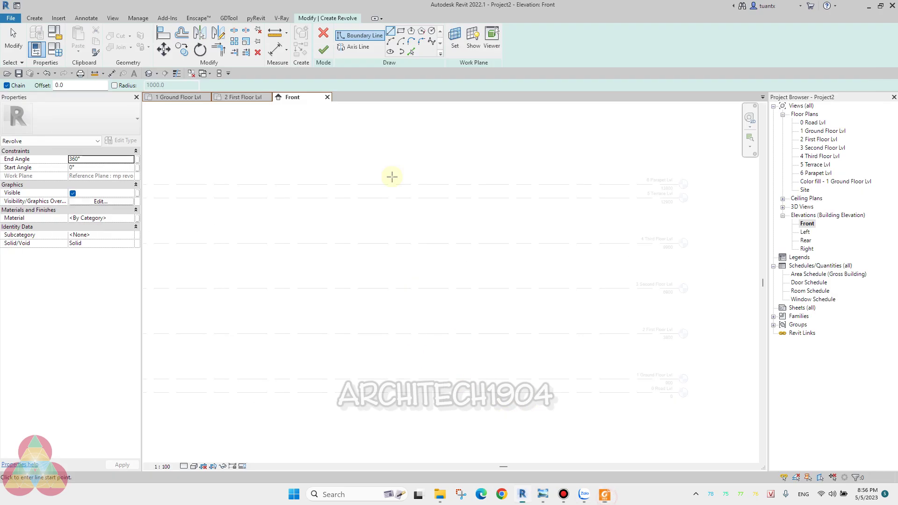
pyautogui.click(362, 211)
pyautogui.click(393, 211)
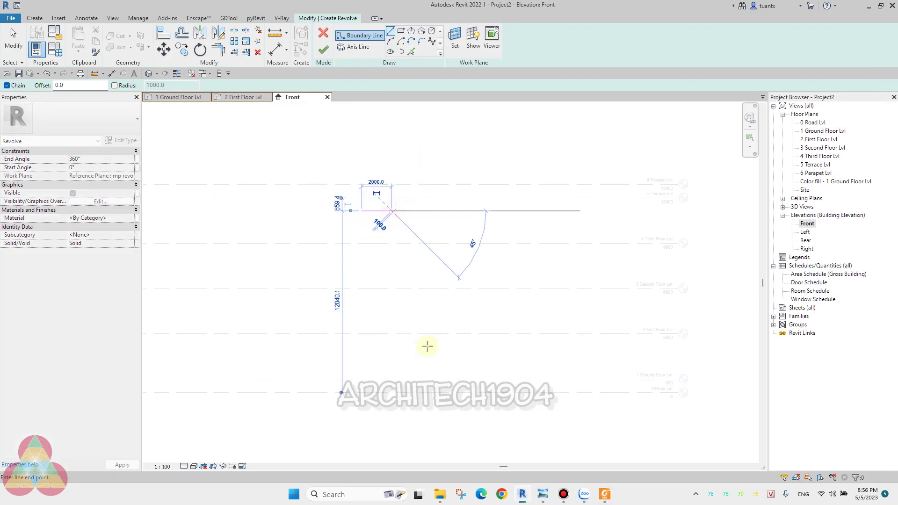
pyautogui.click(471, 346)
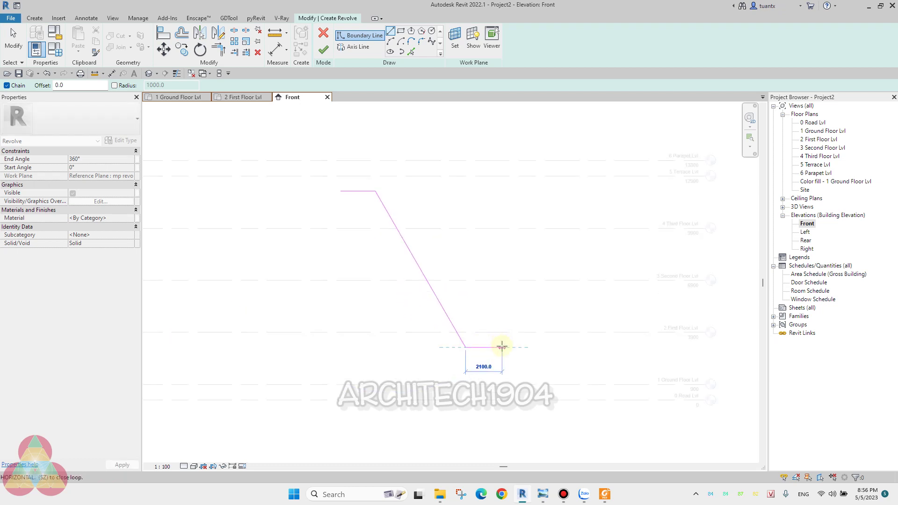
pyautogui.click(490, 347)
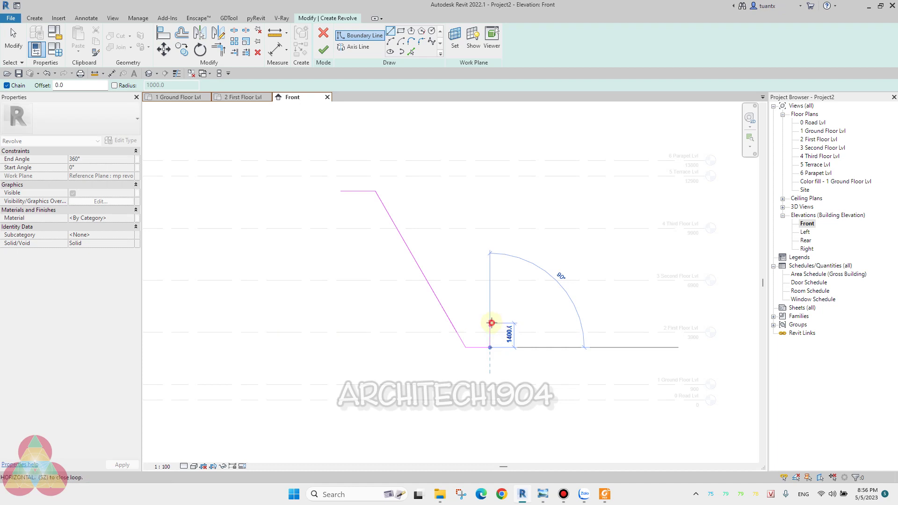
pyautogui.click(496, 322)
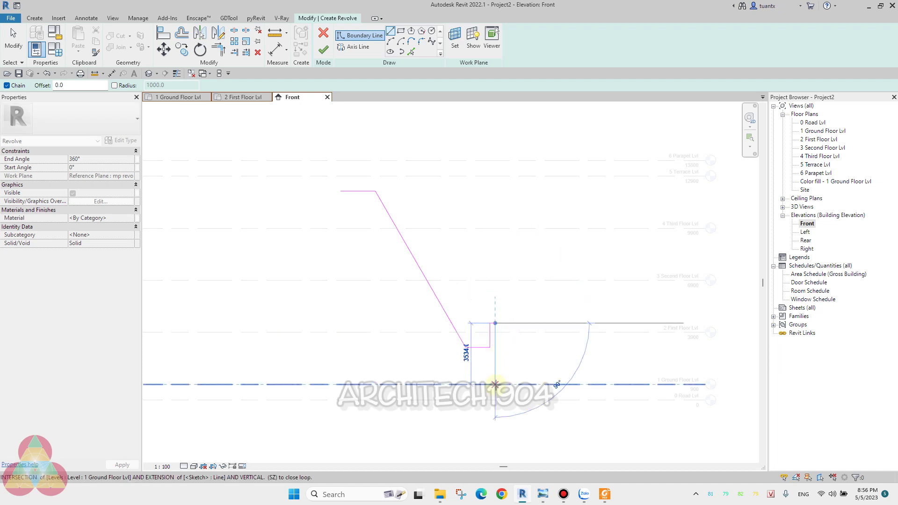
pyautogui.click(495, 377)
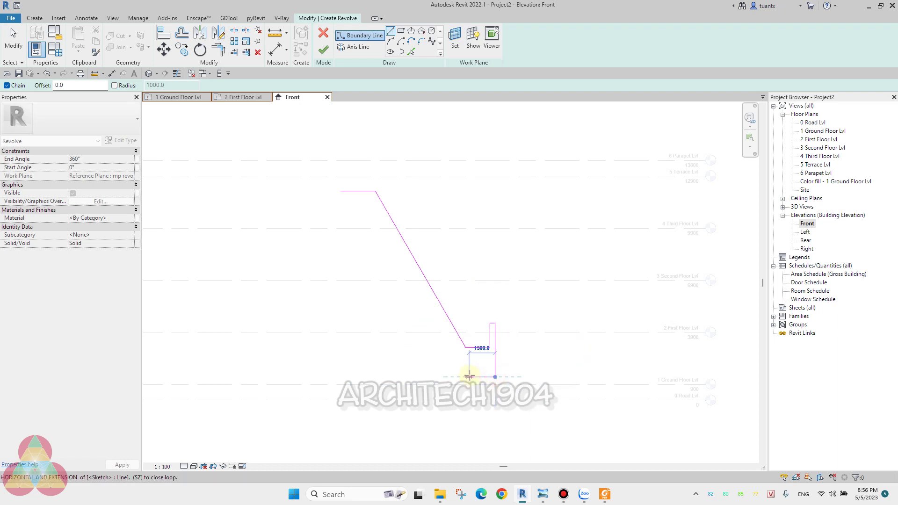
pyautogui.click(470, 376)
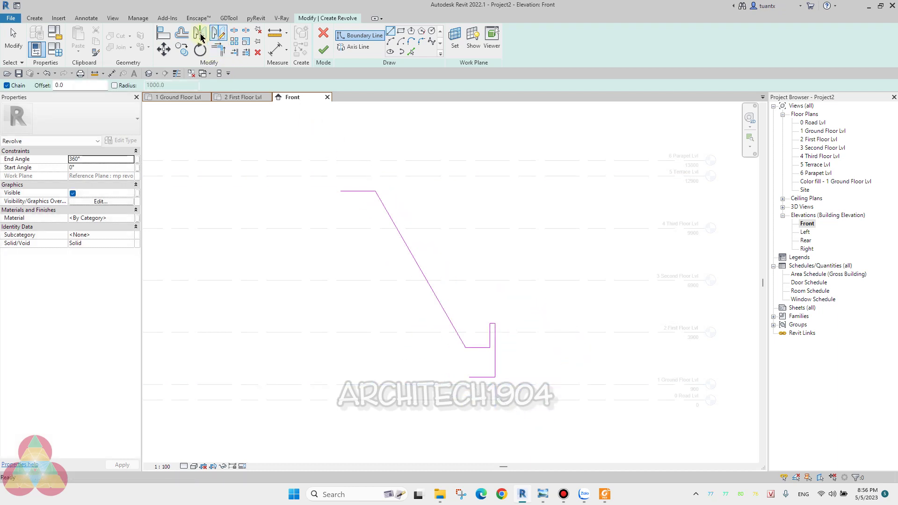
# Offset the sloped line and top horizontal line by 400.
pyautogui.click(182, 34)
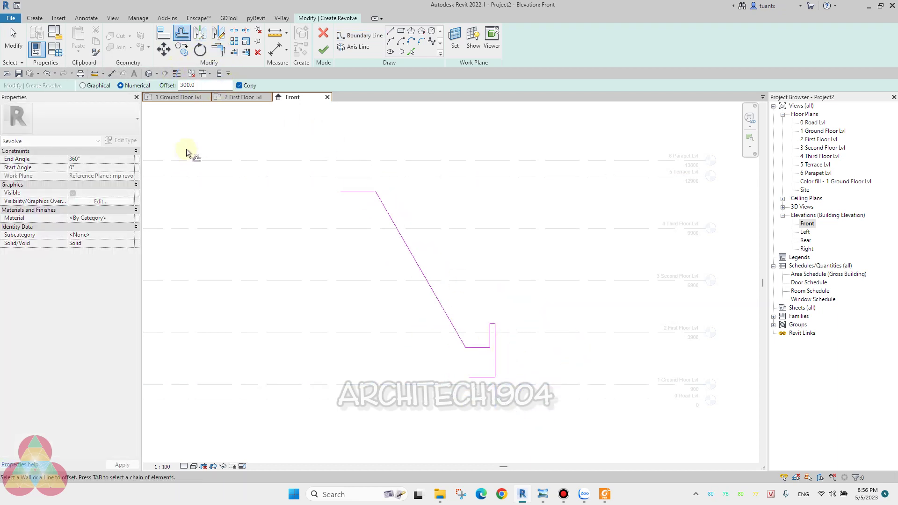
pyautogui.moveTo(199, 84); pyautogui.dragTo(163, 89)
pyautogui.write('400')
pyautogui.click(408, 248)
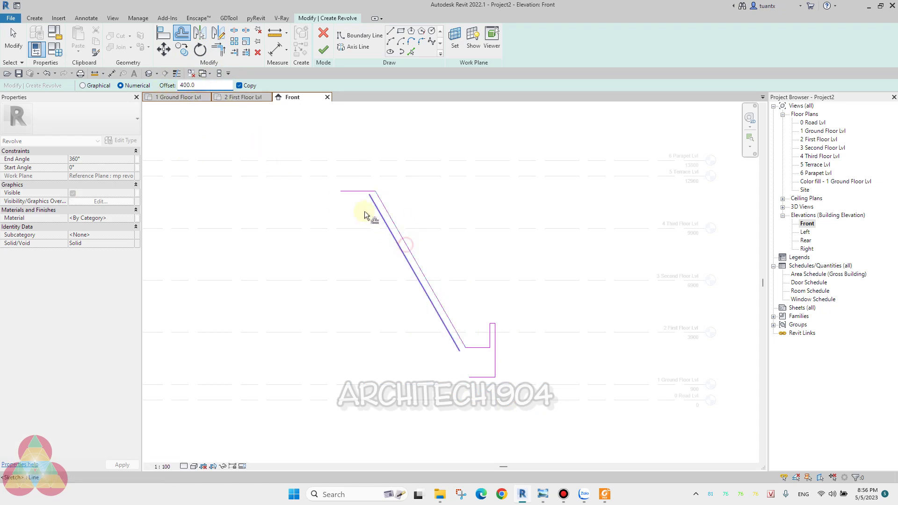
pyautogui.click(358, 199)
# Cap the profile's top-left end and trim the diagonal to meet the bottom line.
pyautogui.click(390, 31)
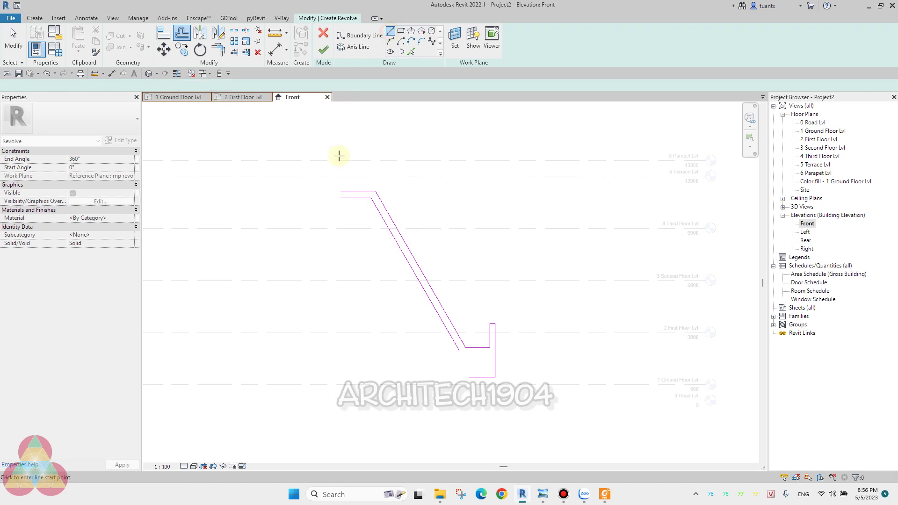
pyautogui.click(342, 191)
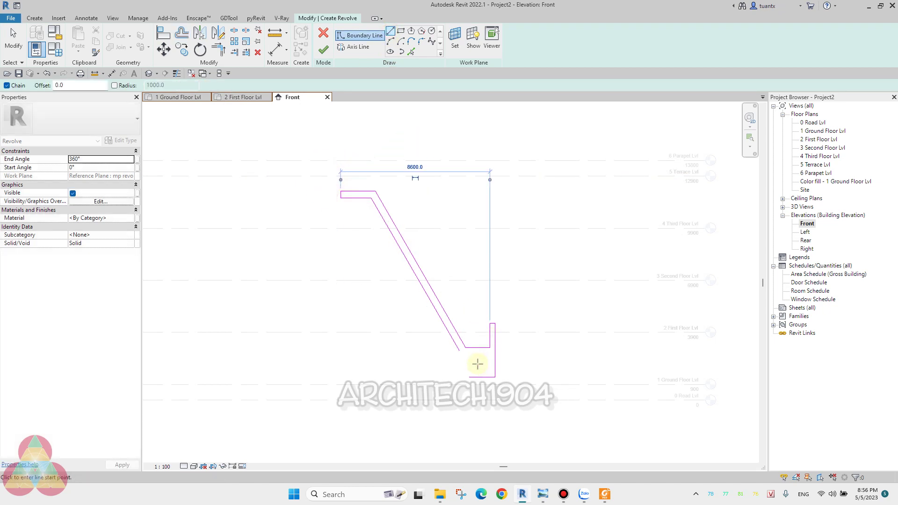
pyautogui.scroll(2, 477, 360)
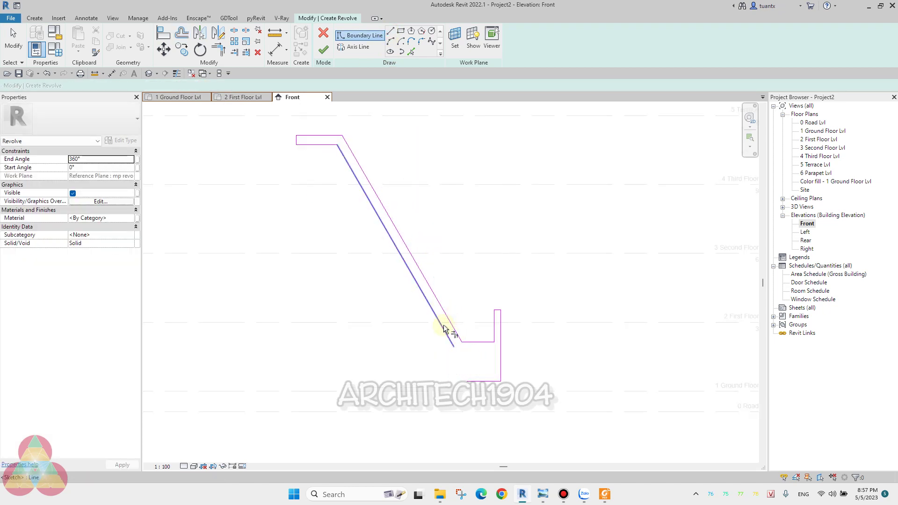
pyautogui.press('t')
pyautogui.press('r')
pyautogui.click(483, 383)
pyautogui.scroll(-1, 487, 369)
pyautogui.scroll(-2, 467, 304)
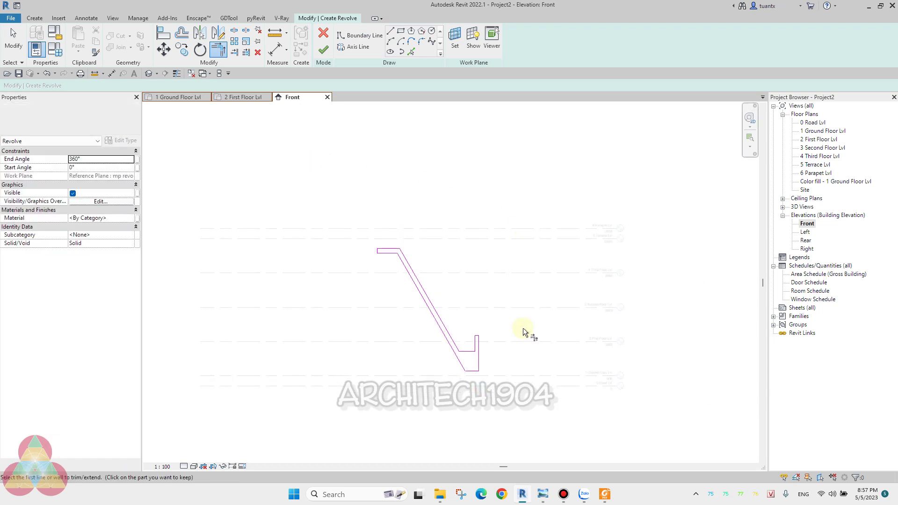
pyautogui.scroll(1, 374, 234)
pyautogui.scroll(1, 421, 222)
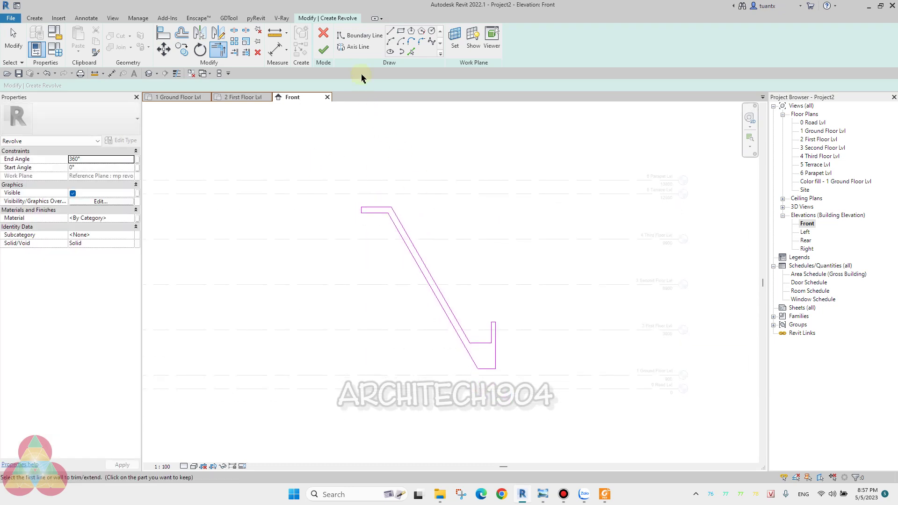
# Draw a vertical axis down from the profile's top-left corner and finish the revolve.
pyautogui.click(358, 46)
pyautogui.click(361, 207)
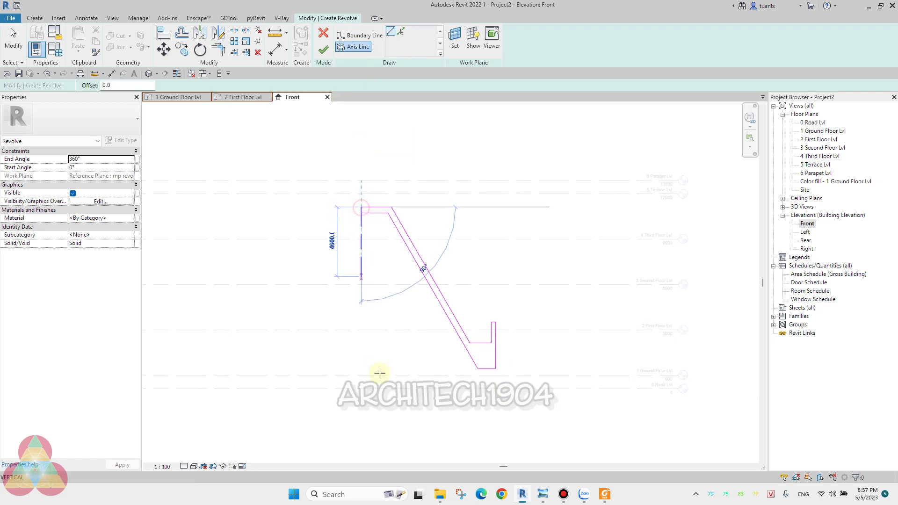
pyautogui.click(365, 404)
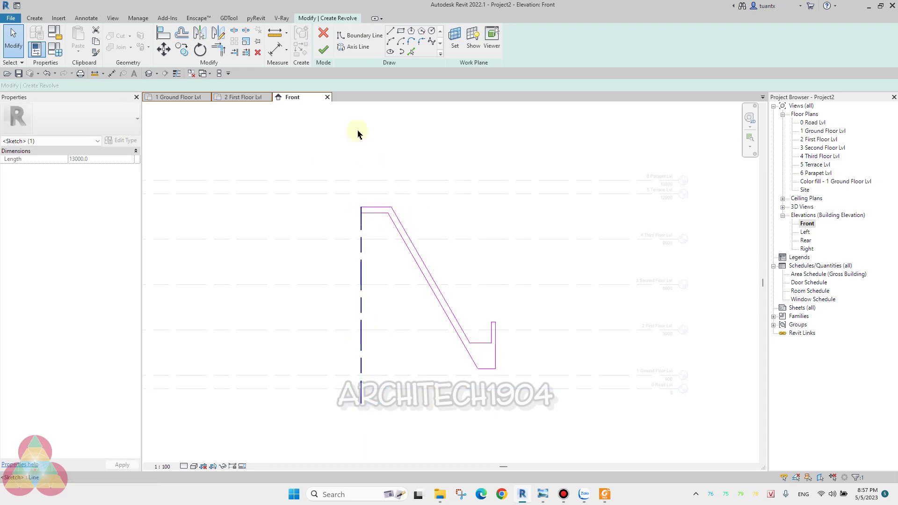
pyautogui.click(322, 52)
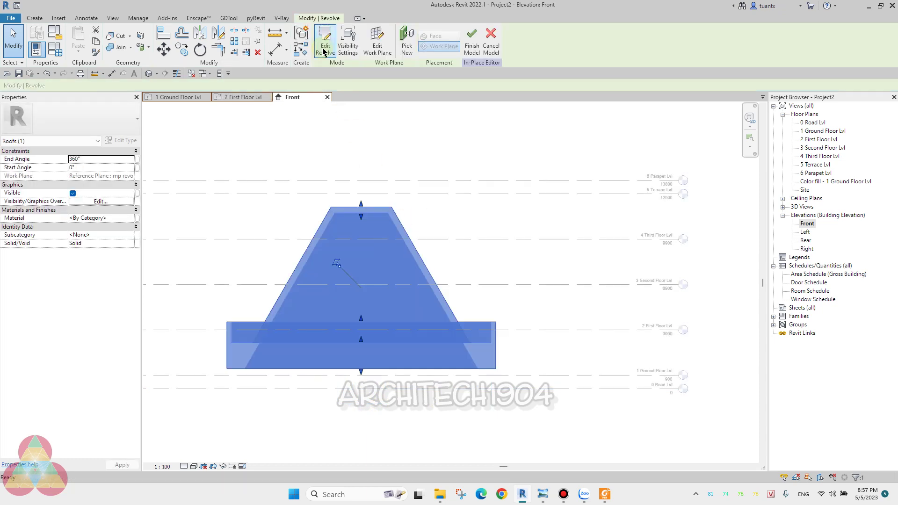
# Orbit the default 3D view around the conical hopper and check the revolve's material.
pyautogui.scroll(-3, 362, 189)
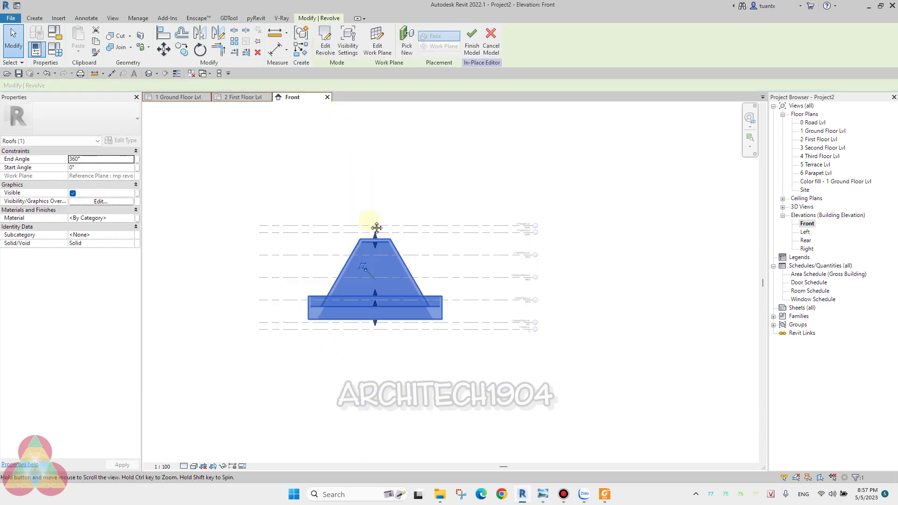
pyautogui.click(154, 73)
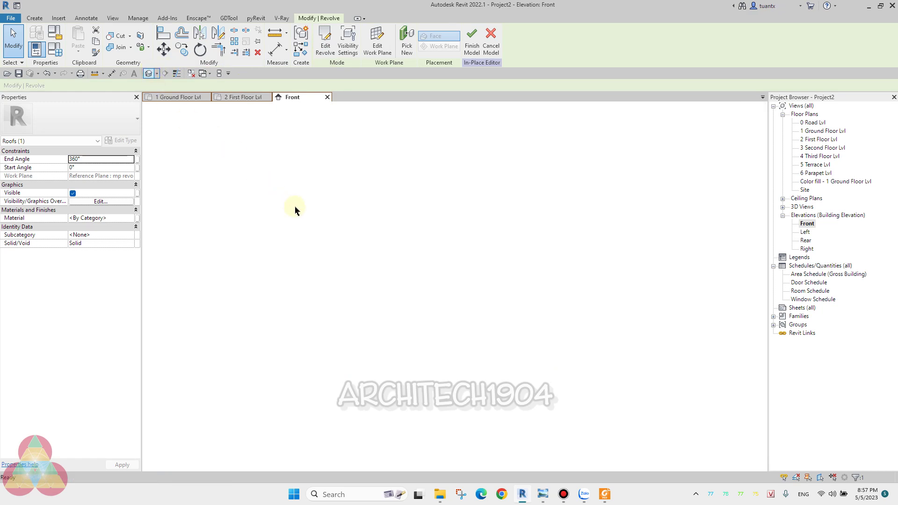
pyautogui.moveTo(283, 261)
pyautogui.keyDown('shift'); pyautogui.mouseDown(button='middle')
pyautogui.moveTo(411, 230)
pyautogui.moveTo(569, 287)
pyautogui.moveTo(411, 332)
pyautogui.moveTo(348, 269)
pyautogui.mouseUp(button='middle'); pyautogui.keyUp('shift')
pyautogui.scroll(3, 411, 332)
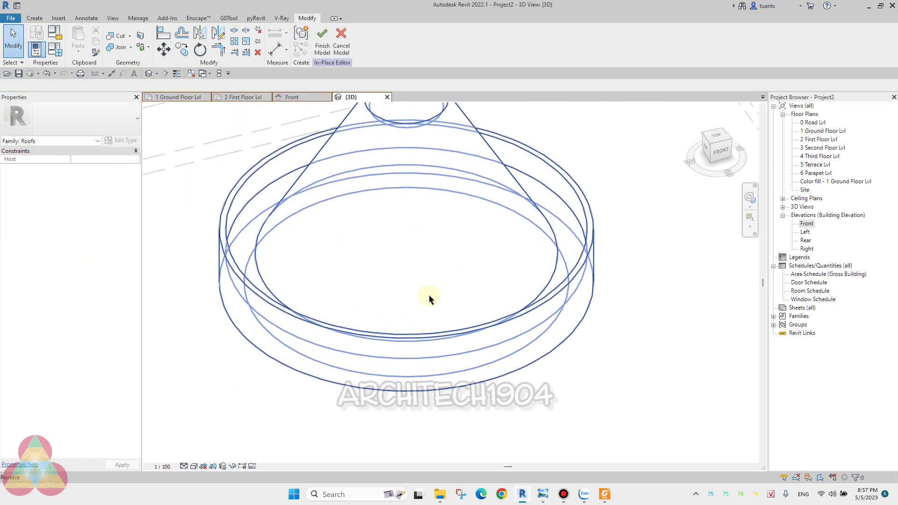
pyautogui.scroll(-2, 412, 345)
pyautogui.moveTo(412, 345)
pyautogui.keyDown('shift'); pyautogui.mouseDown(button='middle')
pyautogui.moveTo(412, 247)
pyautogui.moveTo(520, 305)
pyautogui.moveTo(449, 329)
pyautogui.moveTo(445, 406)
pyautogui.mouseUp(button='middle'); pyautogui.keyUp('shift')
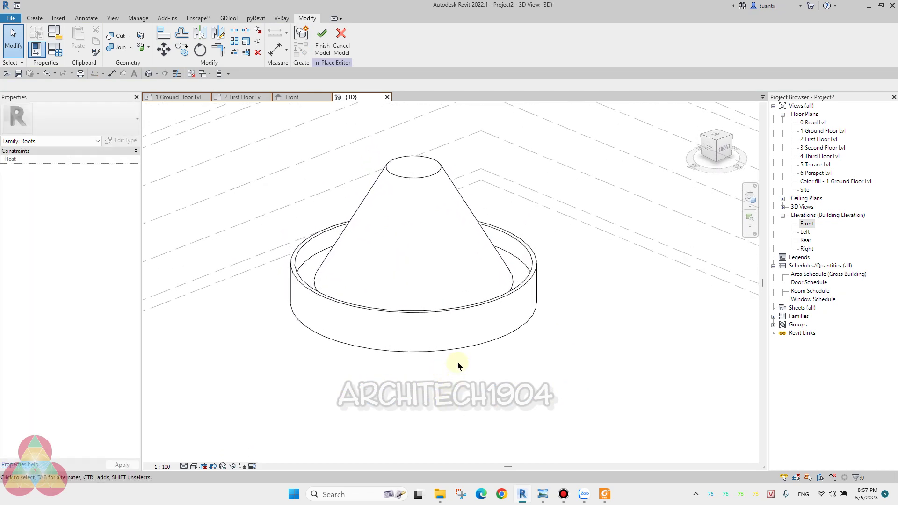
pyautogui.keyDown('shift'); pyautogui.moveTo(411, 281); pyautogui.dragTo(414, 321, button='middle'); pyautogui.keyUp('shift')
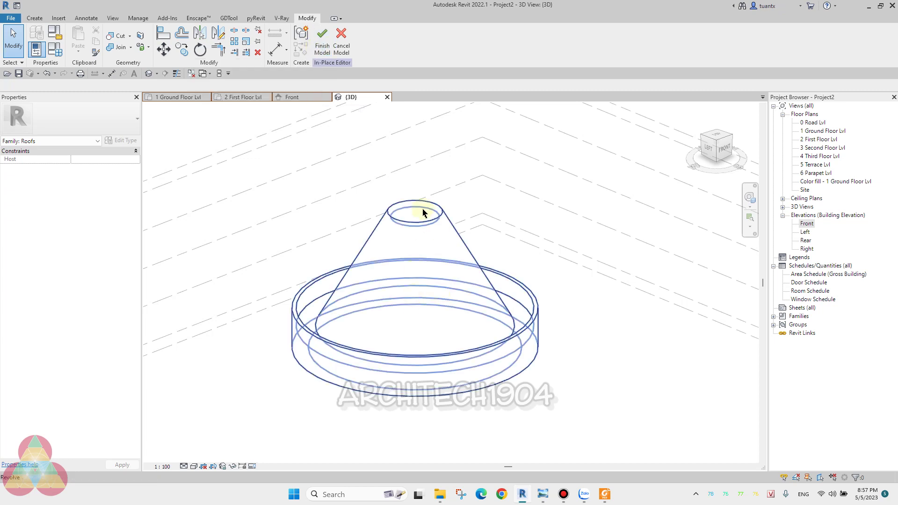
pyautogui.click(426, 233)
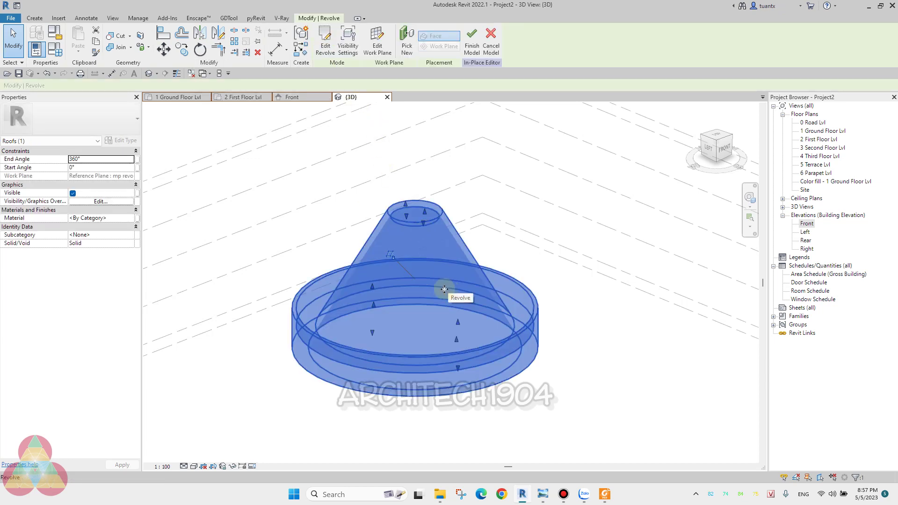
pyautogui.click(120, 219)
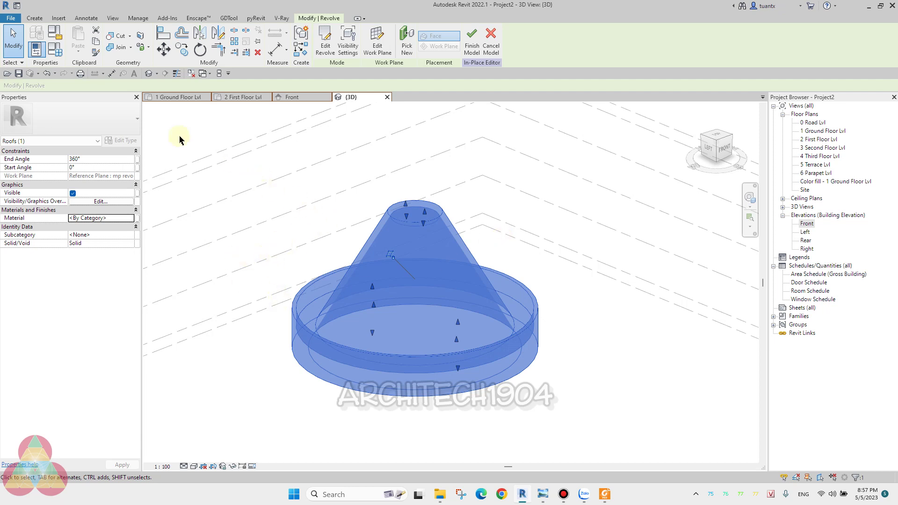
pyautogui.click(40, 20)
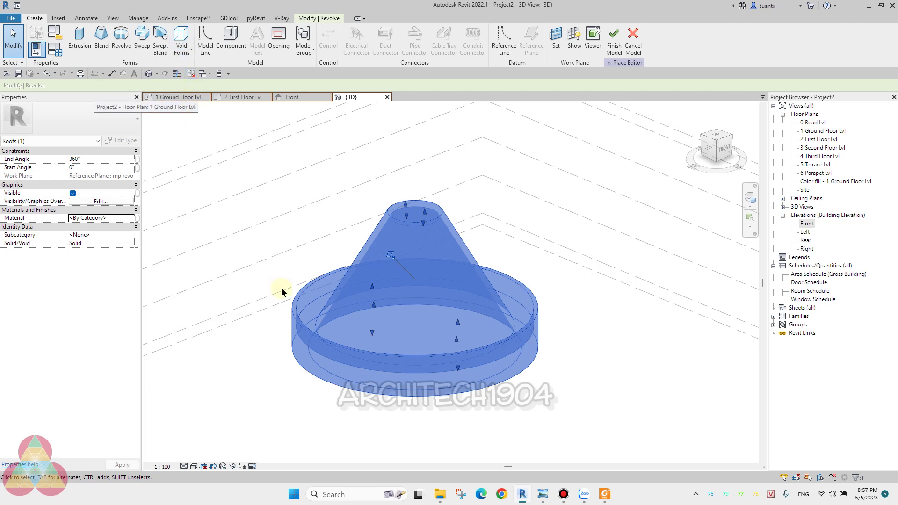
# In 2 First Floor Lvl, drag mp revo's left end beyond the hopper's outer ring.
pyautogui.click(349, 310)
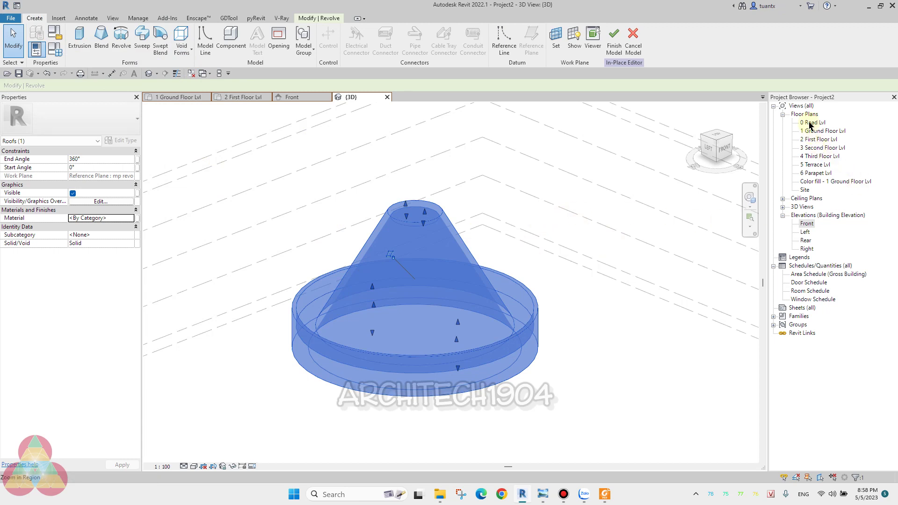
pyautogui.doubleClick(819, 139)
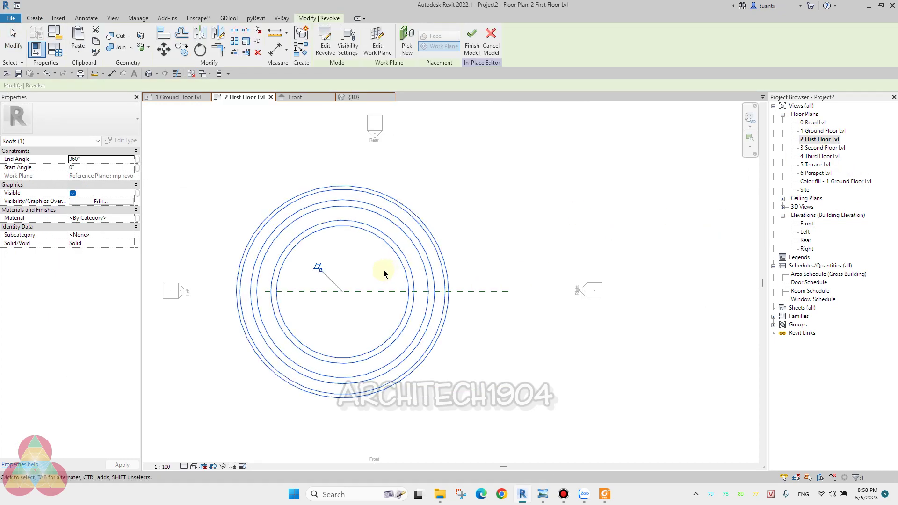
pyautogui.click(418, 279)
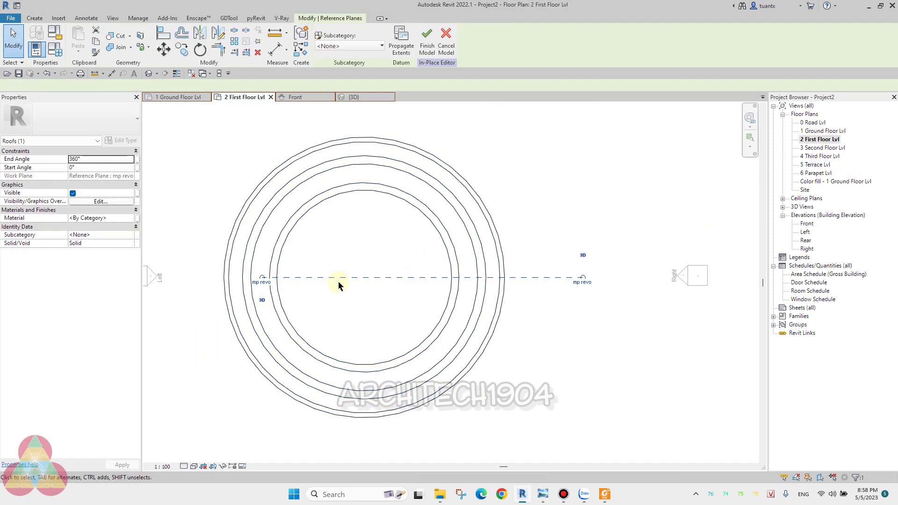
pyautogui.moveTo(262, 279)
pyautogui.mouseDown()
pyautogui.moveTo(183, 278)
pyautogui.moveTo(212, 285)
pyautogui.mouseUp()
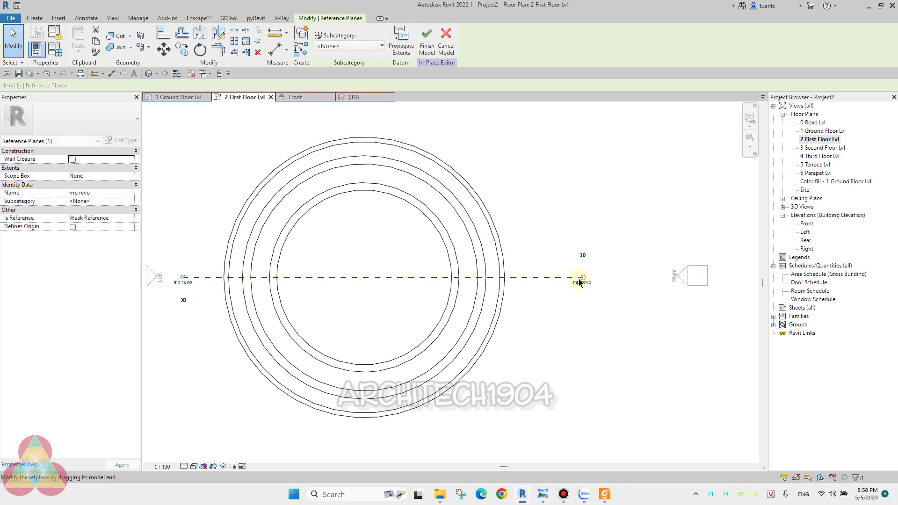
pyautogui.click(323, 253)
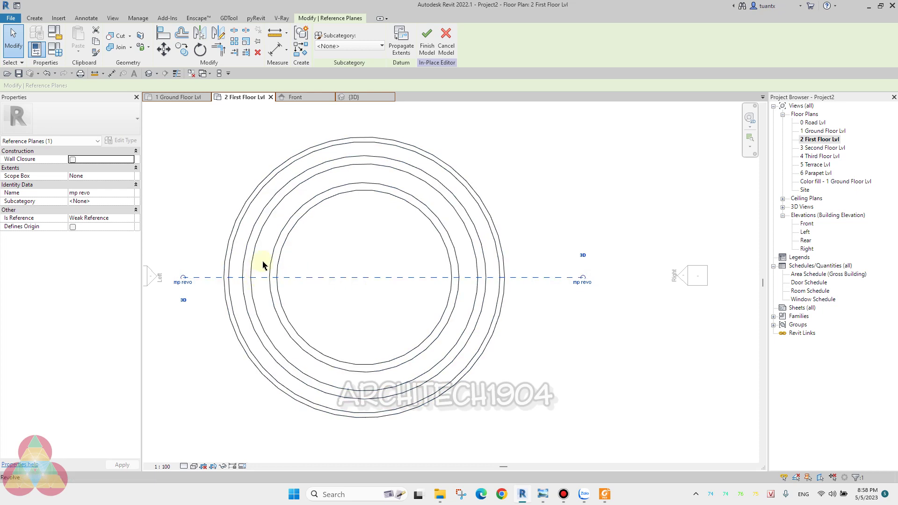
pyautogui.click(34, 17)
# Start a void extrusion on Reference Plane : mp revo in the Front elevation.
pyautogui.click(184, 56)
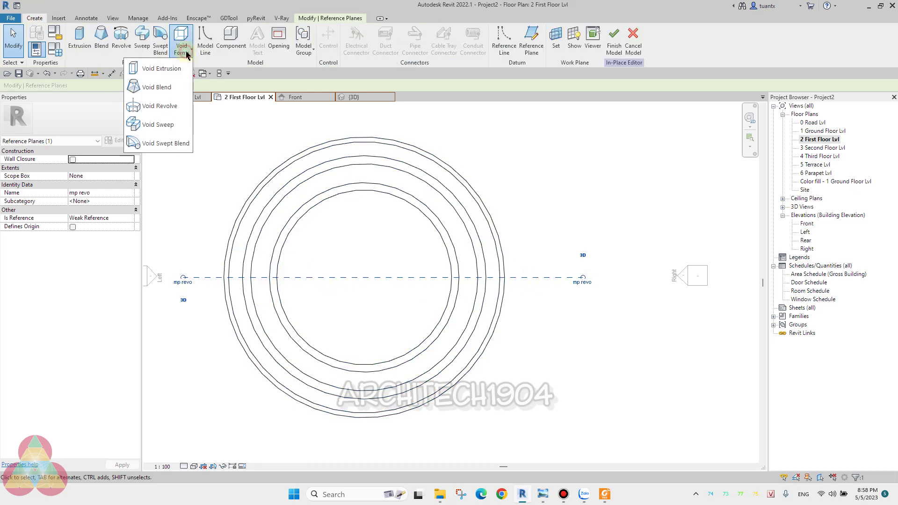
pyautogui.click(176, 74)
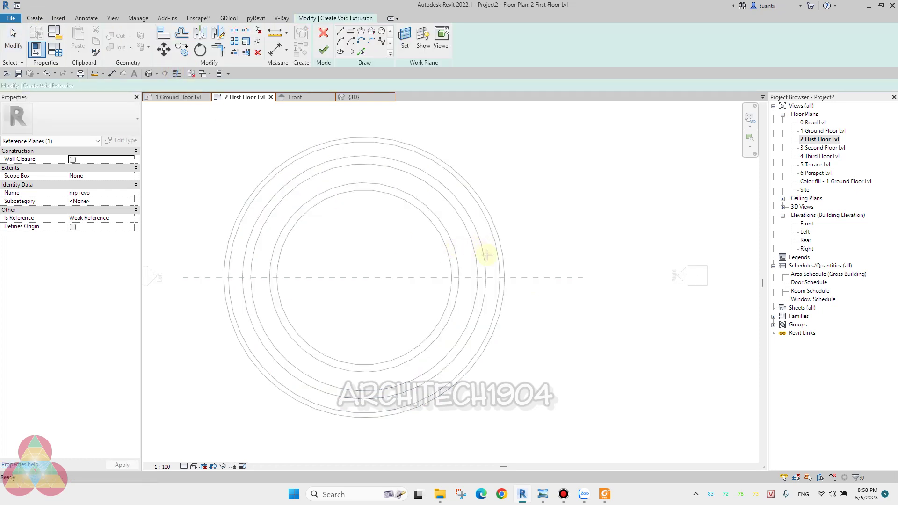
pyautogui.click(405, 41)
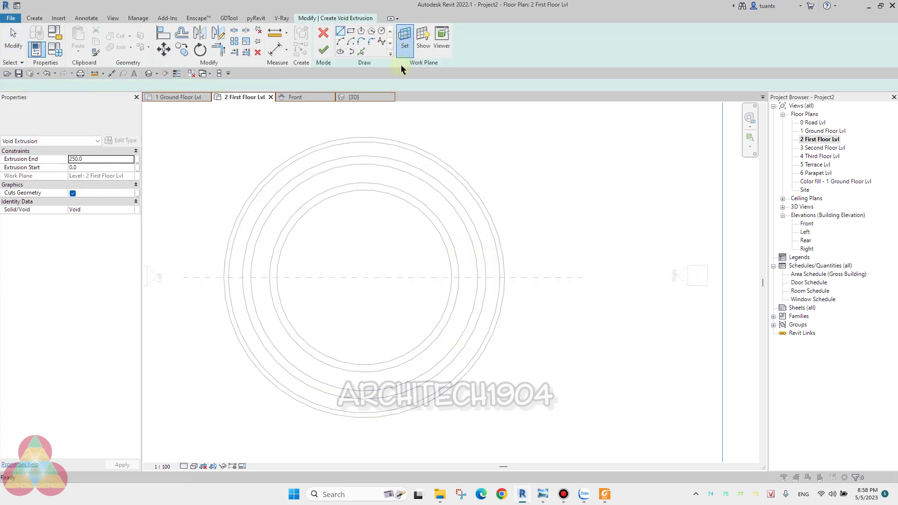
pyautogui.click(567, 179)
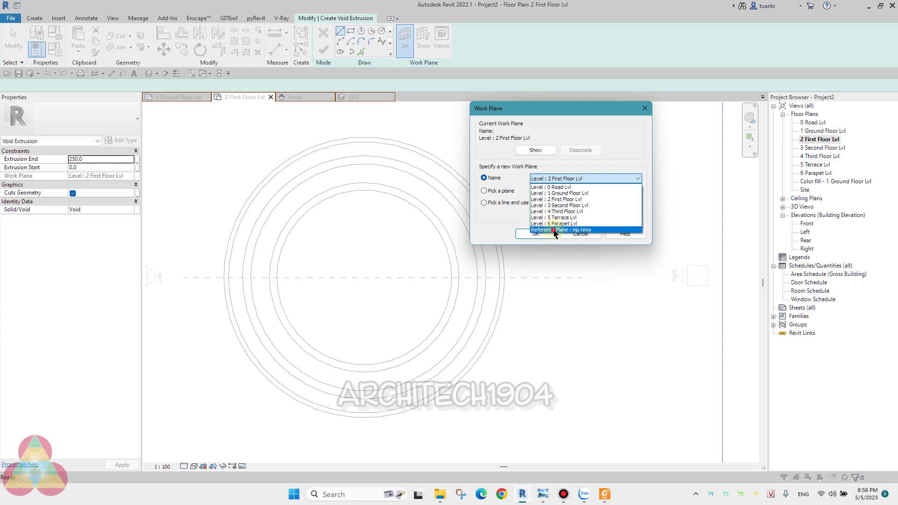
pyautogui.click(555, 232)
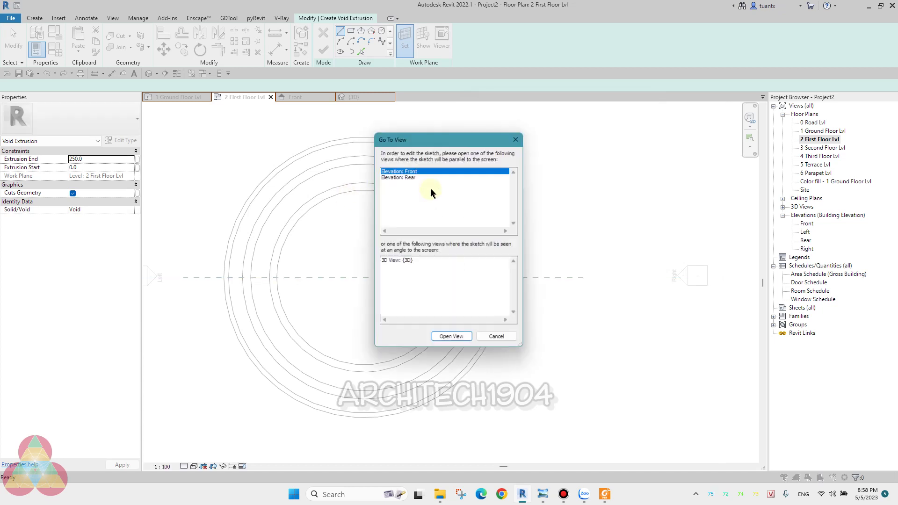
pyautogui.click(437, 339)
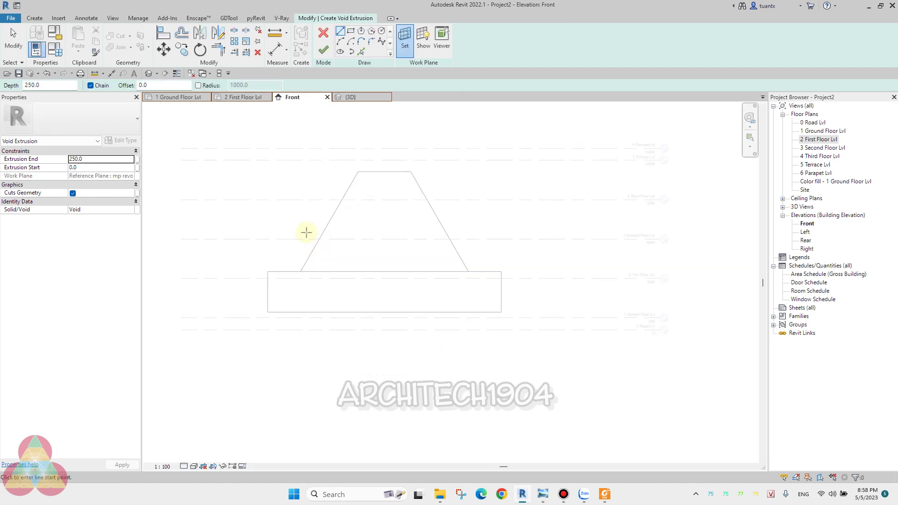
# Zoom in on the Front elevation, then switch to the phễu.pdf drawing.
pyautogui.scroll(1, 306, 234)
pyautogui.scroll(1, 323, 241)
pyautogui.scroll(1, 346, 251)
pyautogui.scroll(1, 358, 259)
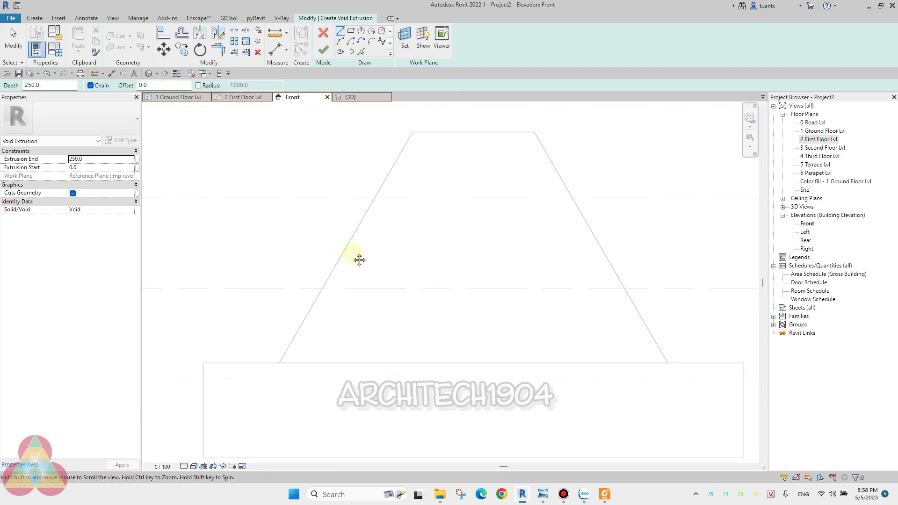
pyautogui.click(605, 494)
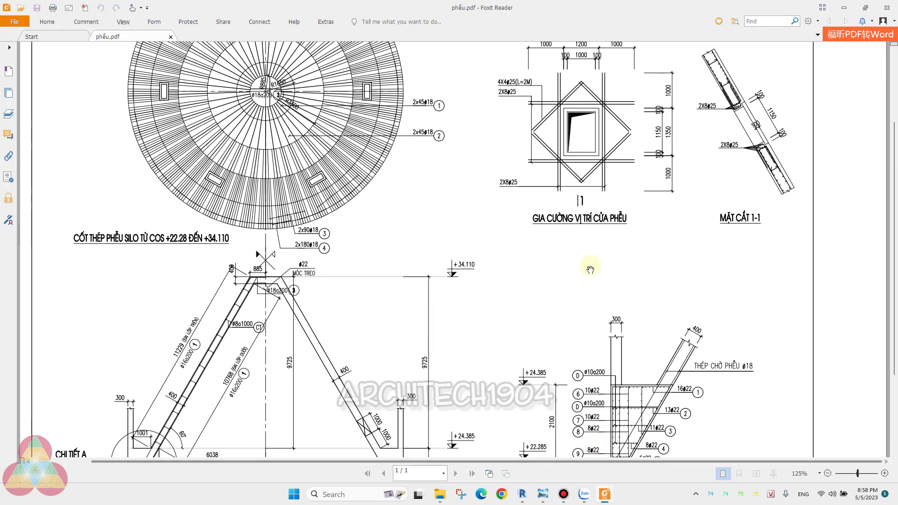
# Review the MẶT CẮT section in phễu.pdf, then return to Revit's Front elevation.
pyautogui.scroll(-3, 691, 220)
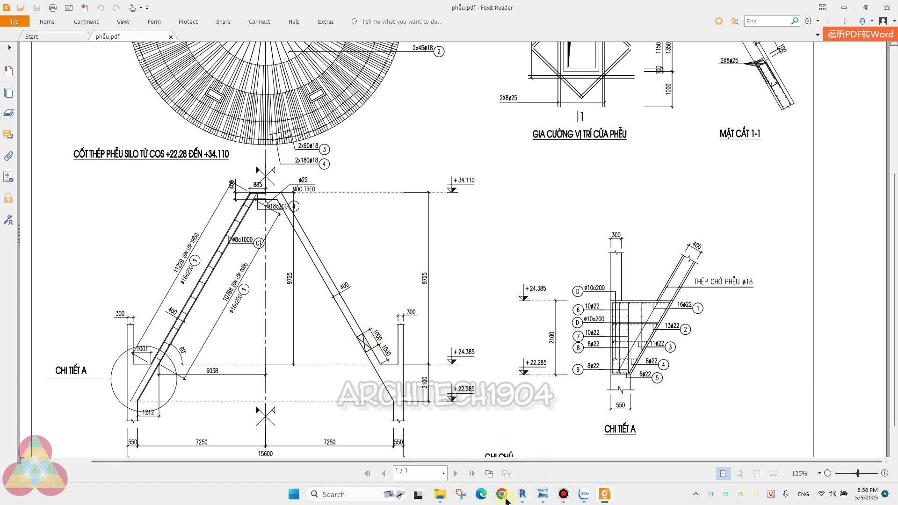
pyautogui.moveTo(522, 494)
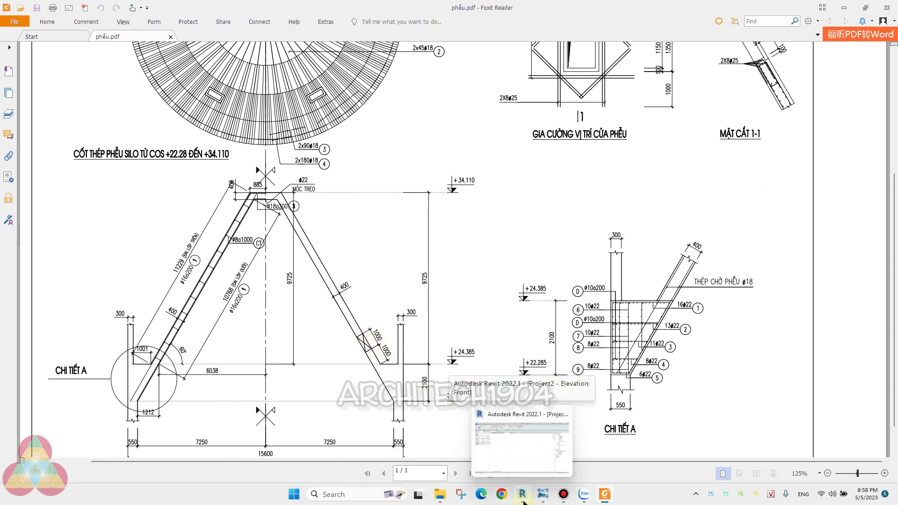
pyautogui.click(524, 502)
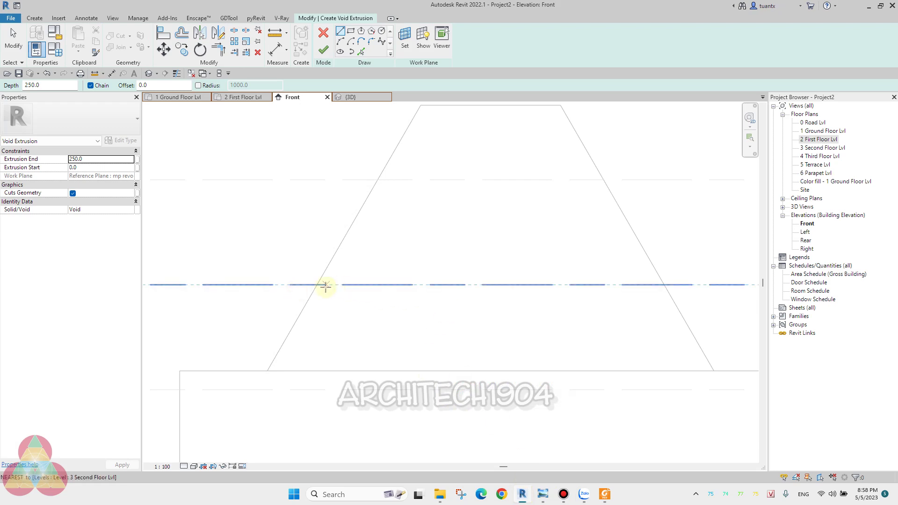
# Check the PDF hopper drawing, then reframe the Front elevation to show the whole cone.
pyautogui.moveTo(337, 281); pyautogui.dragTo(316, 292, button='middle')
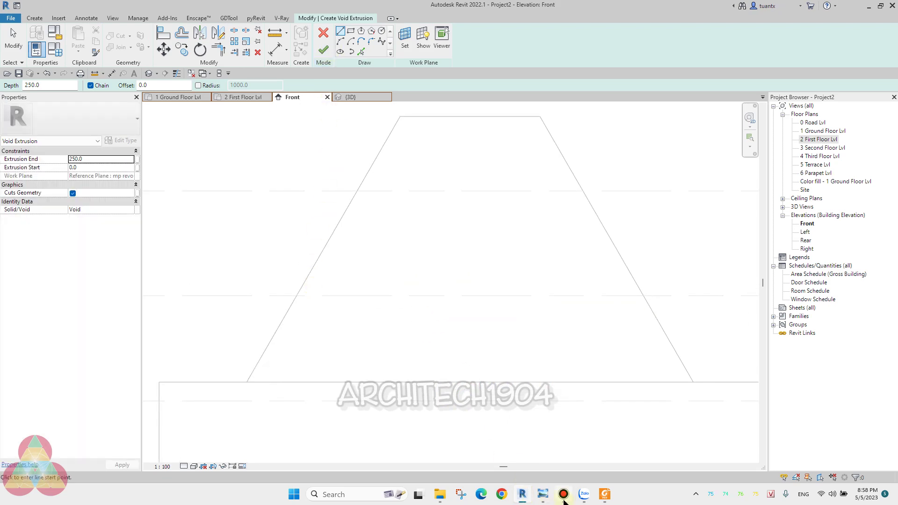
pyautogui.click(606, 495)
pyautogui.scroll(4, 673, 175)
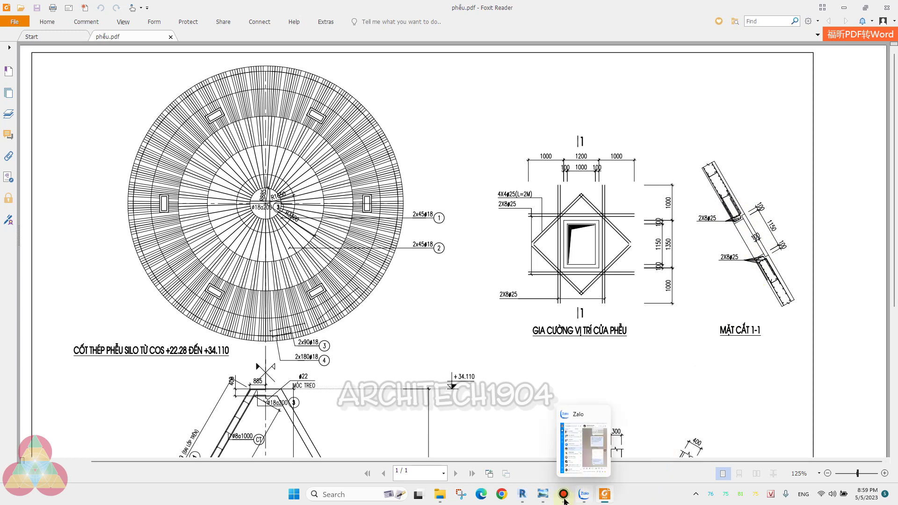
pyautogui.click(522, 494)
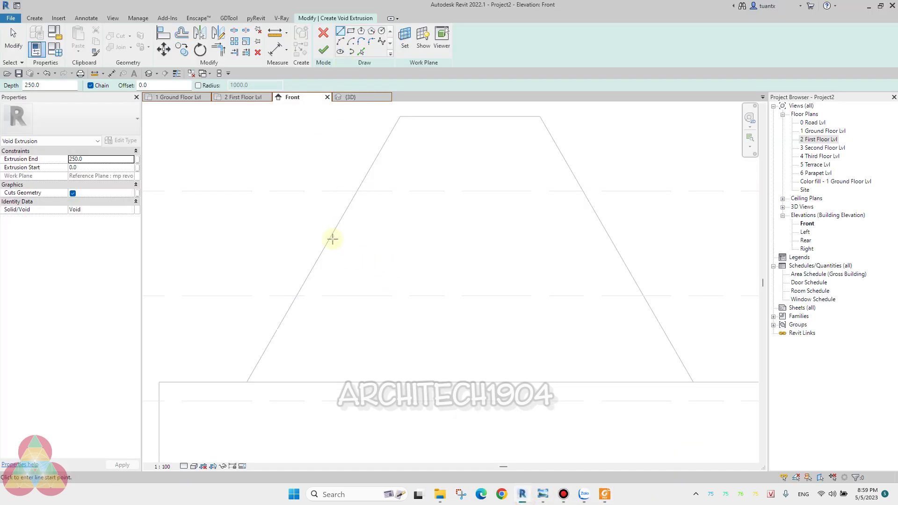
pyautogui.scroll(2, 325, 265)
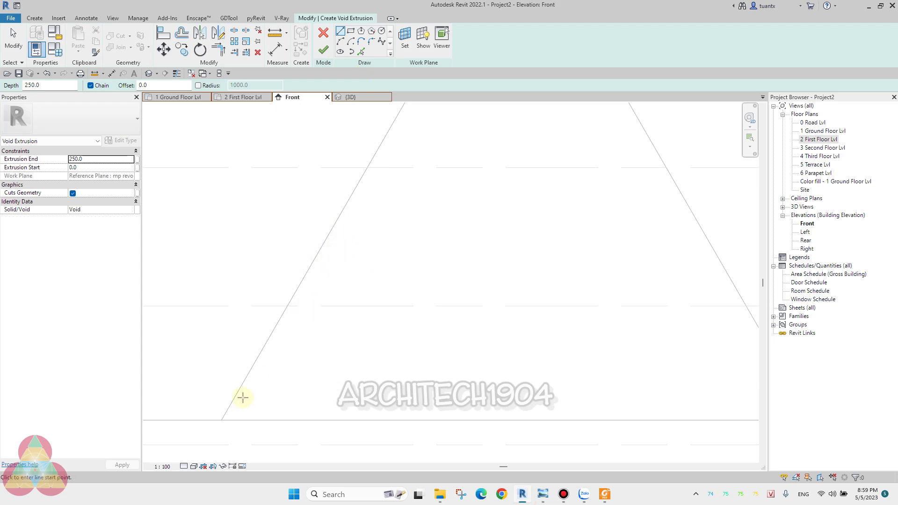
pyautogui.scroll(-2, 241, 396)
pyautogui.moveTo(262, 407); pyautogui.dragTo(288, 347, button='middle')
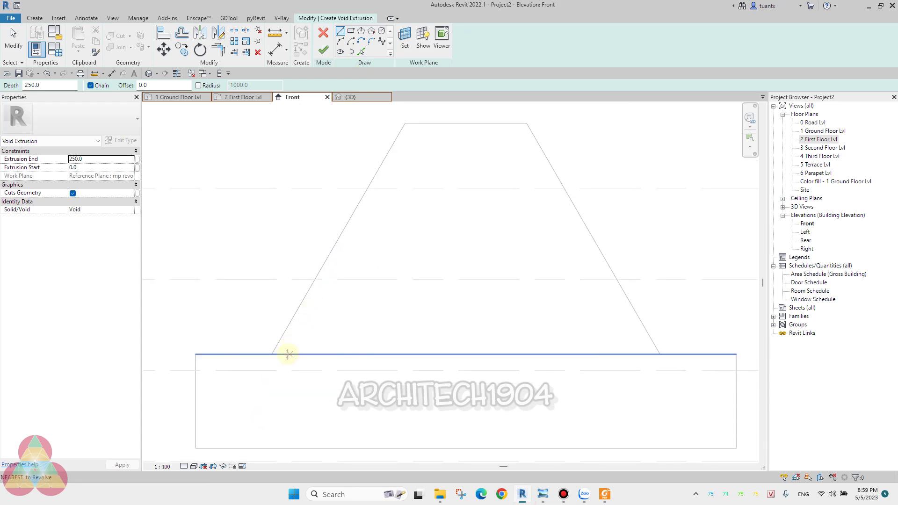
pyautogui.scroll(3, 286, 354)
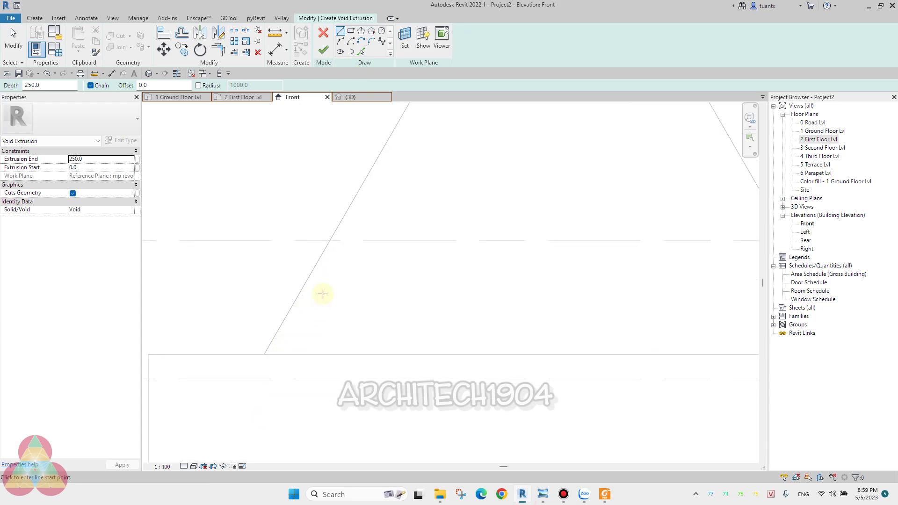
pyautogui.scroll(-1, 306, 329)
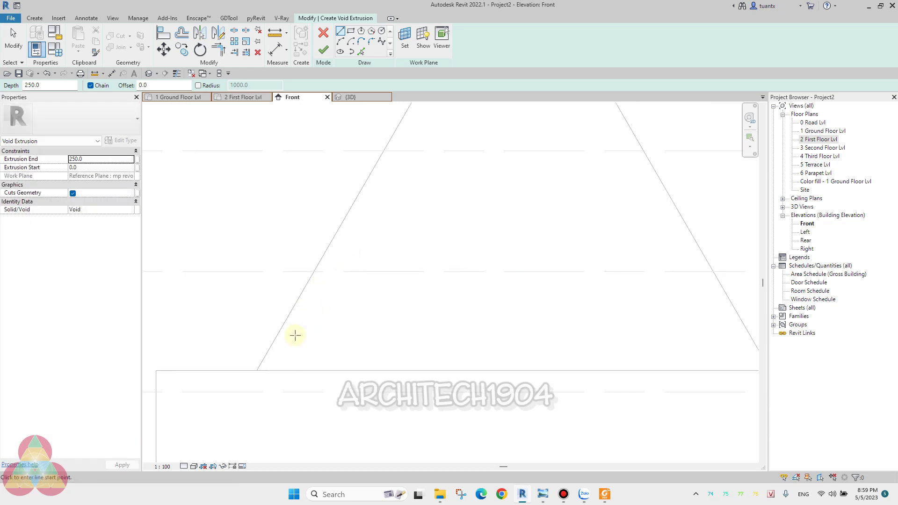
# Sketch a closed rotated rectangle across the cone's left slope, first edge 1150 long.
pyautogui.click(340, 258)
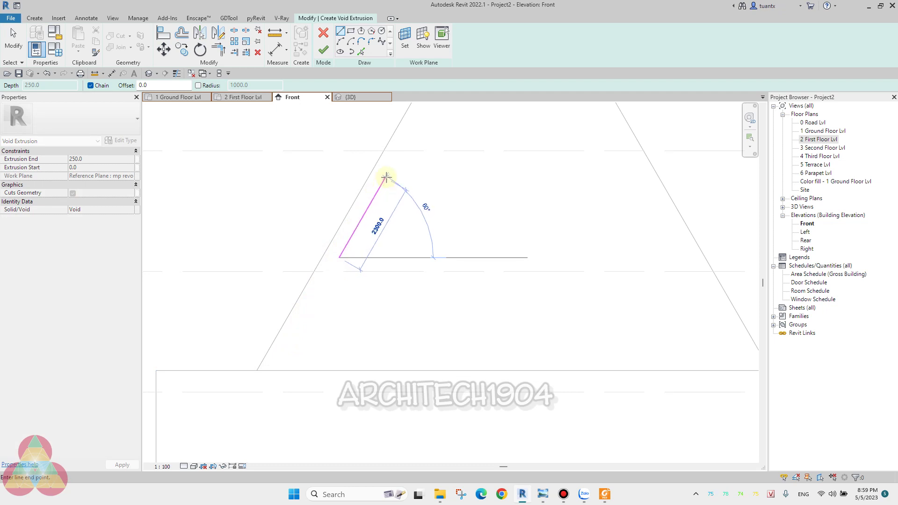
pyautogui.write('1150')
pyautogui.press('Return')
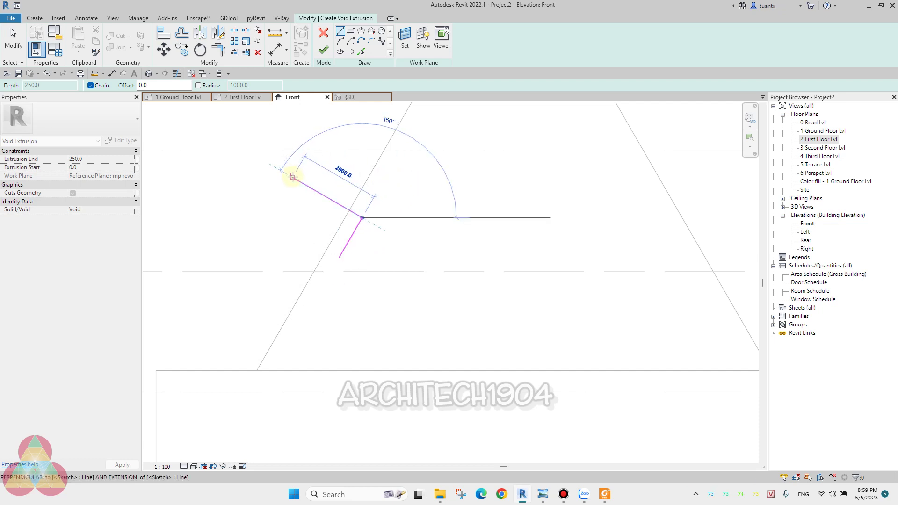
pyautogui.click(292, 177)
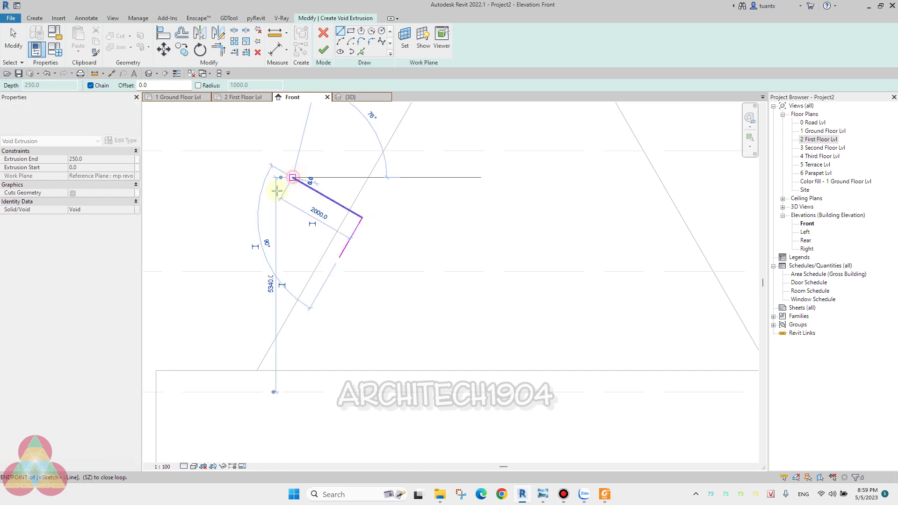
pyautogui.click(266, 222)
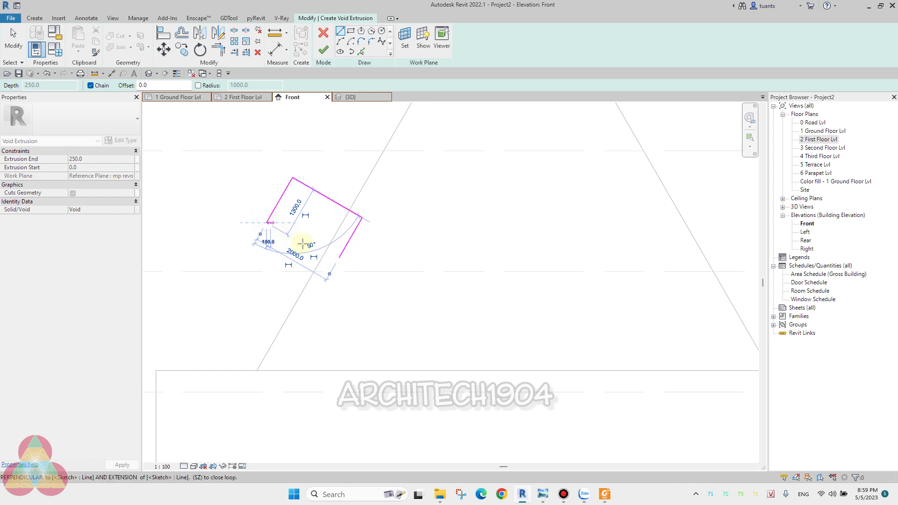
pyautogui.press('Escape')
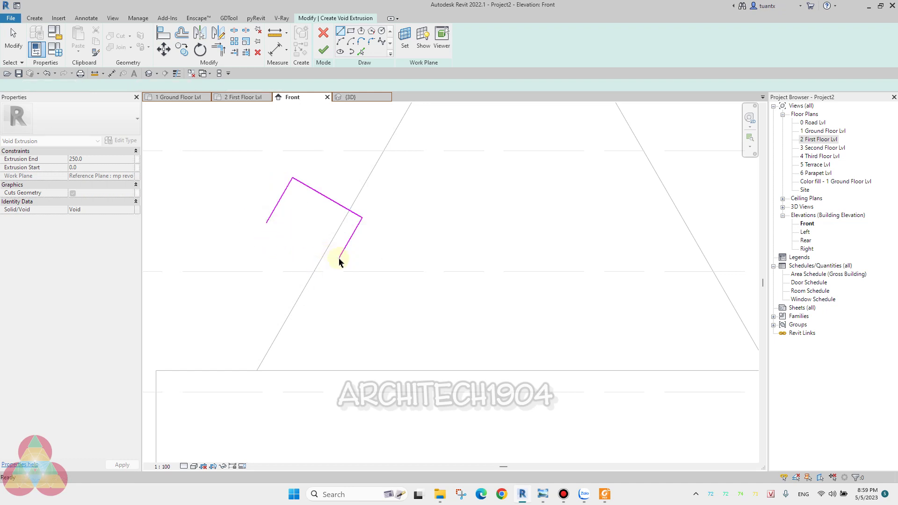
pyautogui.click(340, 257)
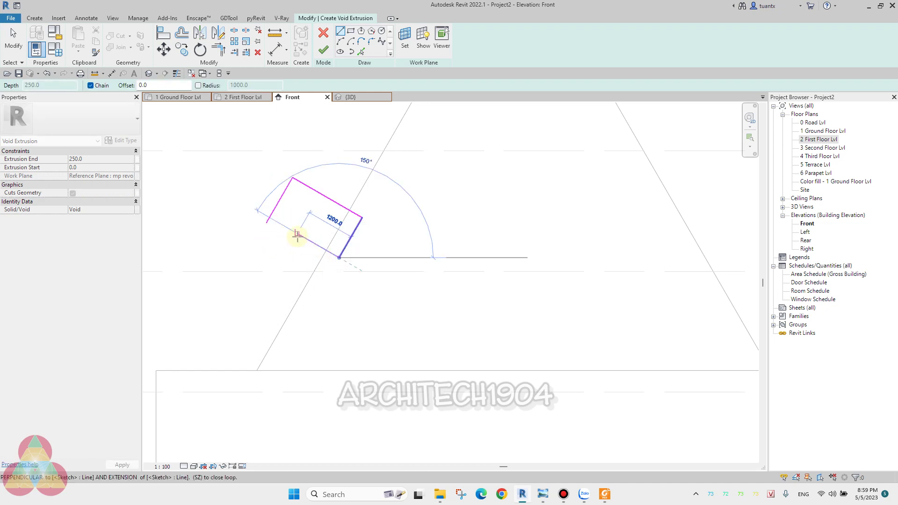
pyautogui.click(296, 233)
# Stop drawing, check the rectangle's bottom edge, and finish the void extrusion sketch.
pyautogui.scroll(2, 298, 234)
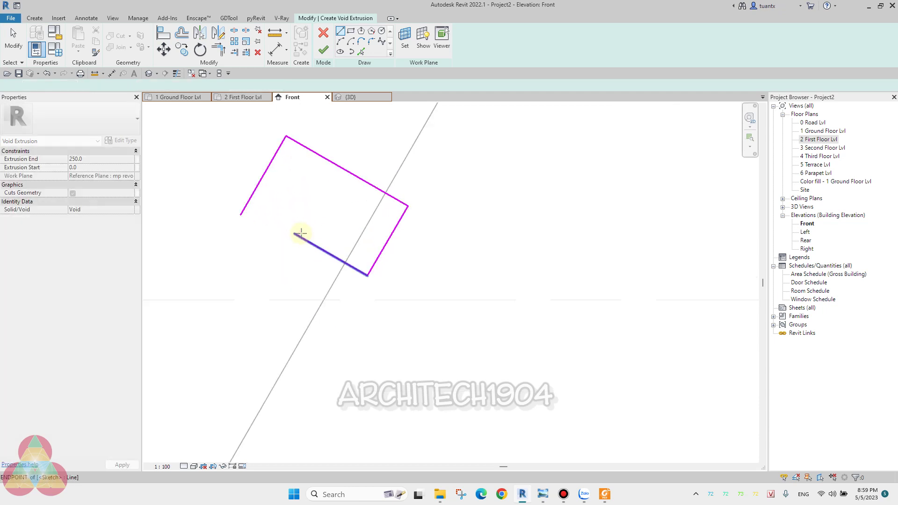
pyautogui.scroll(2, 301, 234)
pyautogui.press('Escape')
pyautogui.click(310, 244)
pyautogui.scroll(-2, 271, 180)
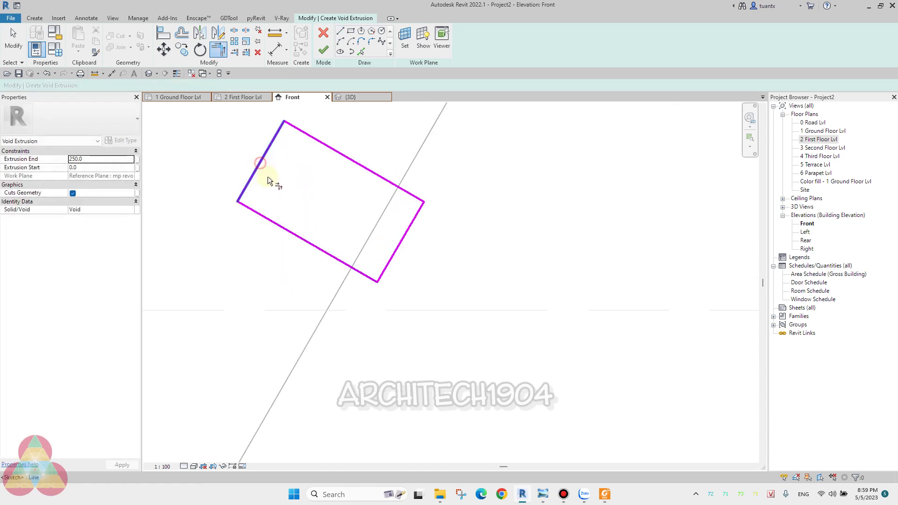
pyautogui.scroll(-2, 269, 197)
pyautogui.scroll(-1, 341, 251)
pyautogui.click(341, 251)
pyautogui.scroll(-2, 307, 271)
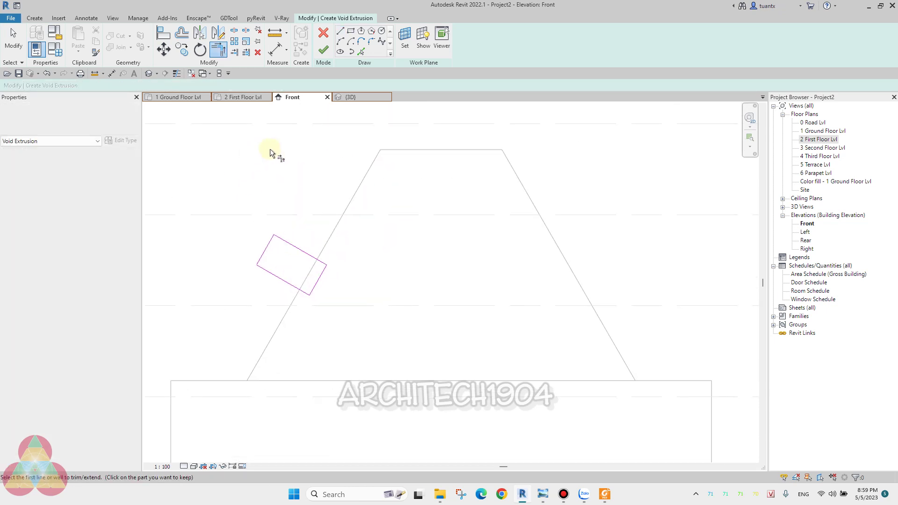
pyautogui.click(324, 48)
# Zoom in on the new void box in the cone wall in the {3D} view.
pyautogui.click(320, 280)
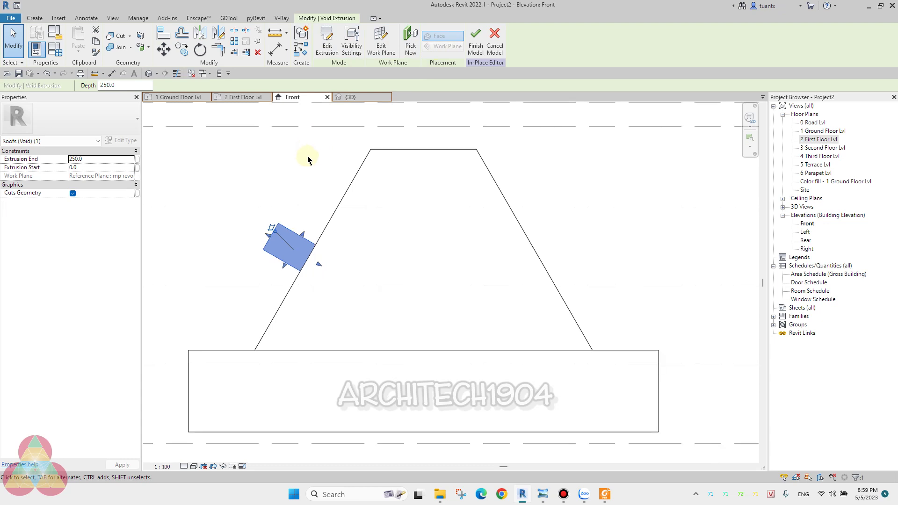
pyautogui.click(351, 97)
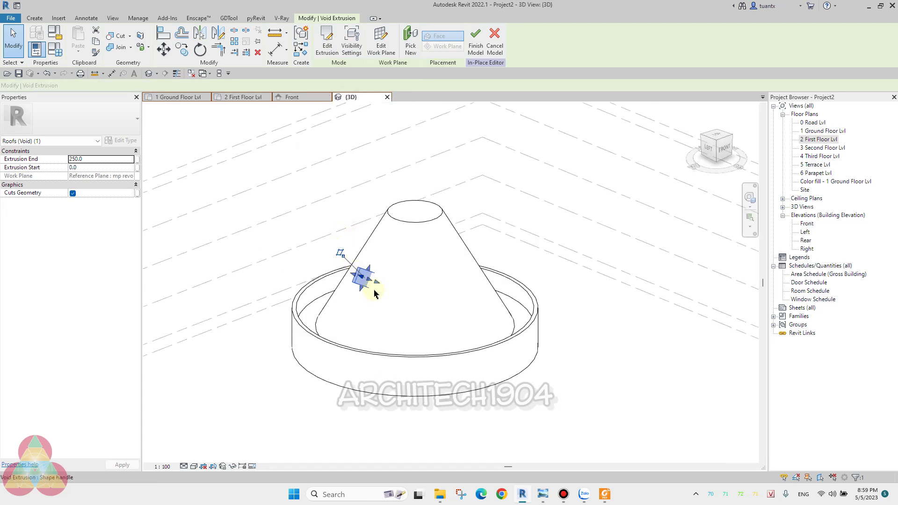
pyautogui.scroll(5, 362, 276)
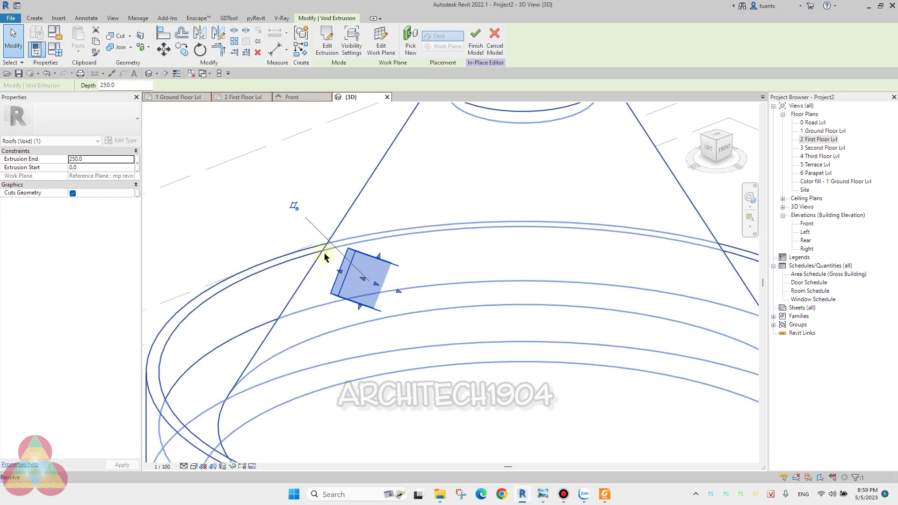
# Review the hopper plan and section in phễu.pdf, then minimize Foxit Reader.
pyautogui.click(603, 500)
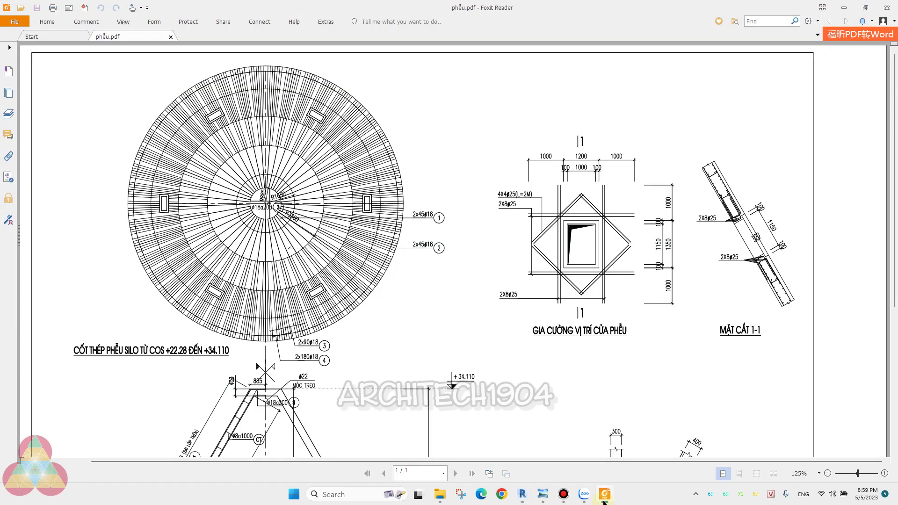
pyautogui.scroll(-2, 354, 331)
pyautogui.scroll(-5, 353, 234)
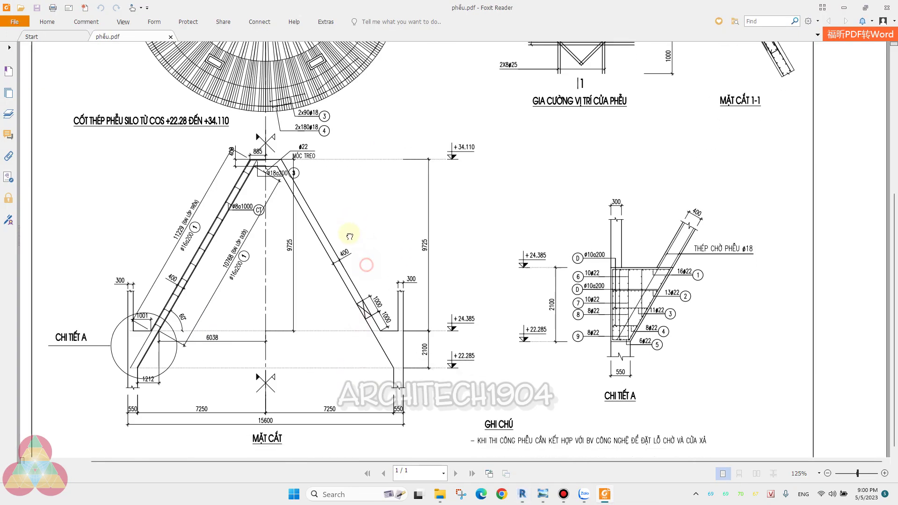
pyautogui.scroll(-1, 349, 235)
pyautogui.scroll(5, 355, 266)
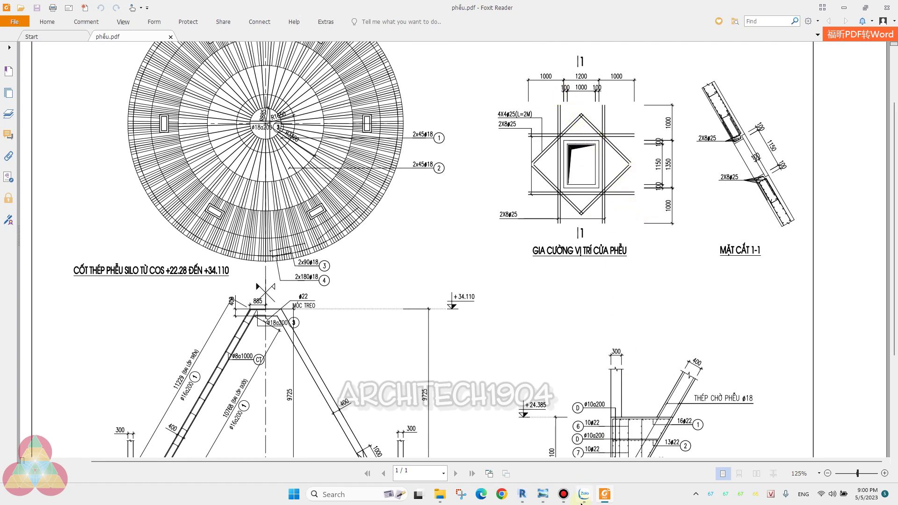
pyautogui.click(605, 494)
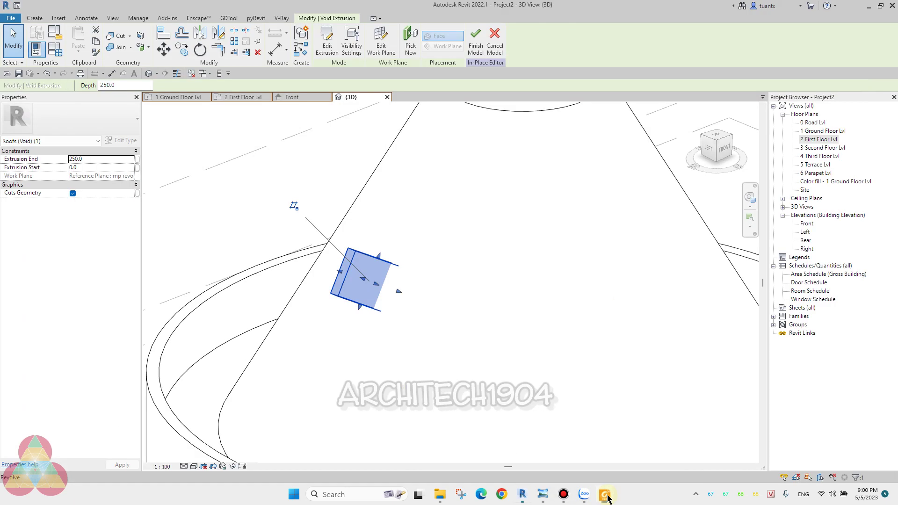
# Set the void's Extrusion End to 500 and Extrusion Start to -500.
pyautogui.click(96, 159)
pyautogui.write('600')
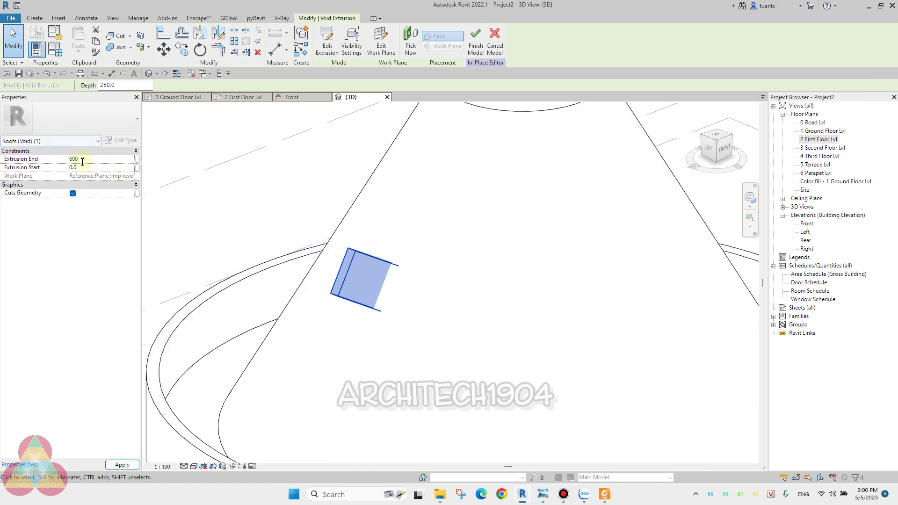
pyautogui.press('Return')
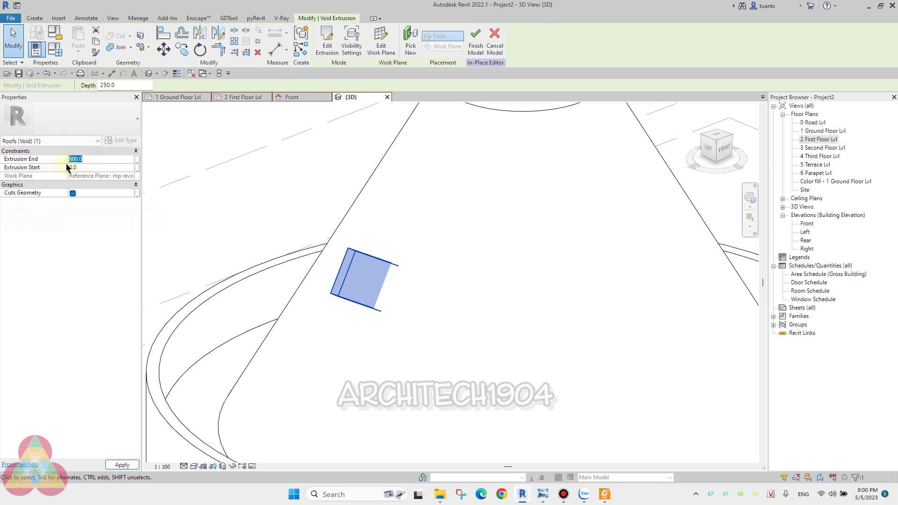
pyautogui.write('50')
pyautogui.click(85, 168)
pyautogui.press('Return')
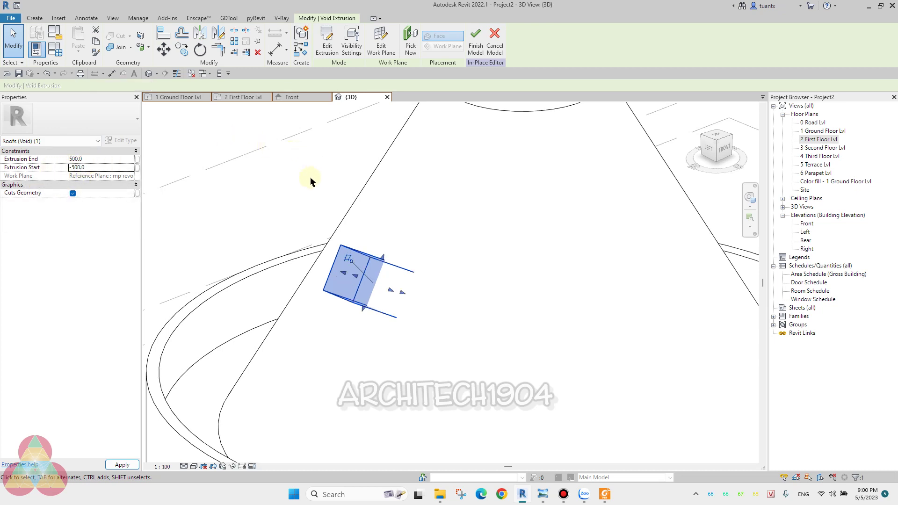
pyautogui.scroll(-2, 281, 207)
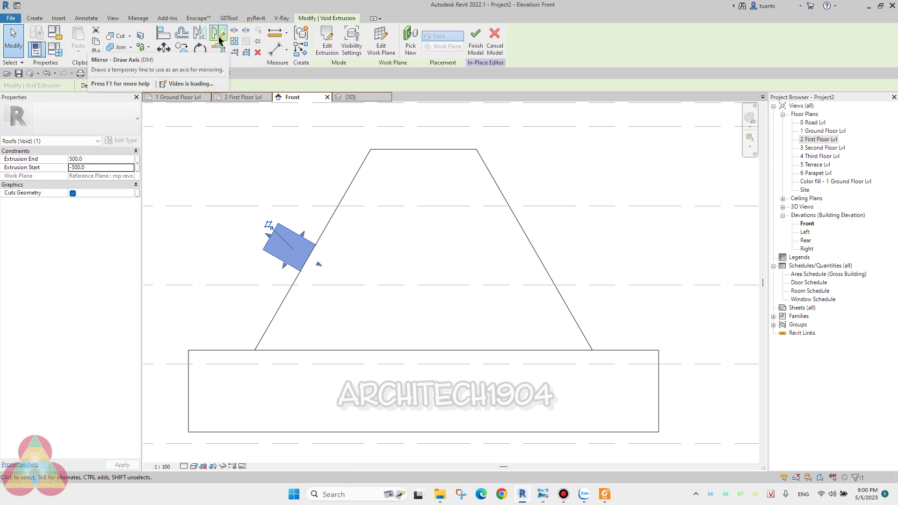
# Mirror-copy the void rectangle across the cone's vertical centre axis and finish the sketch.
pyautogui.click(333, 47)
pyautogui.moveTo(236, 182); pyautogui.dragTo(381, 313)
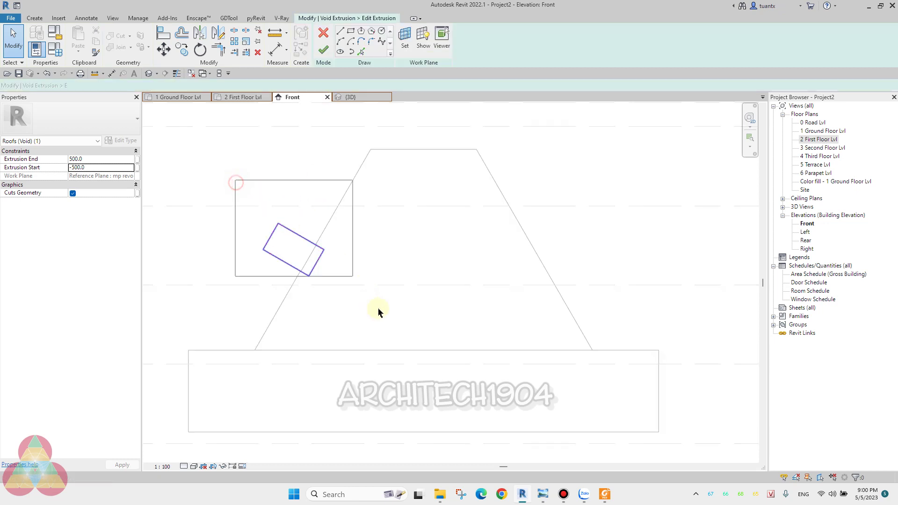
pyautogui.click(217, 34)
pyautogui.click(423, 150)
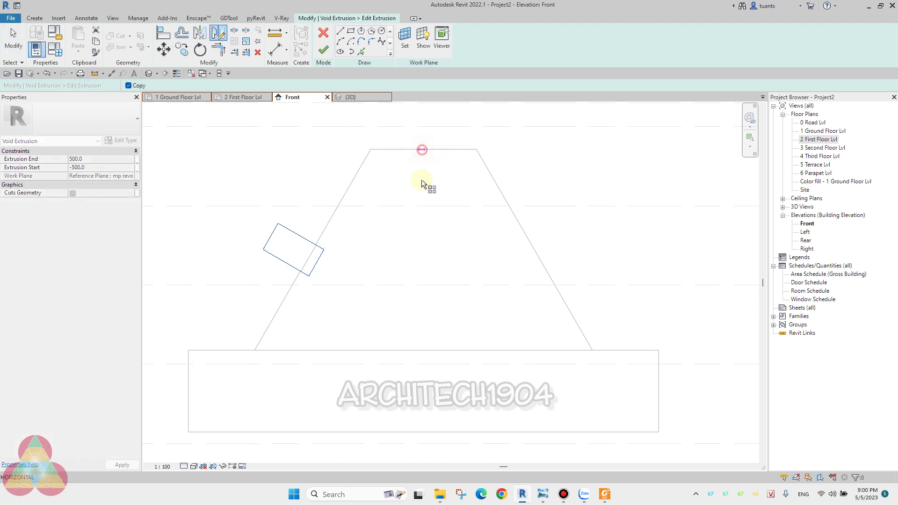
pyautogui.click(424, 380)
pyautogui.click(323, 50)
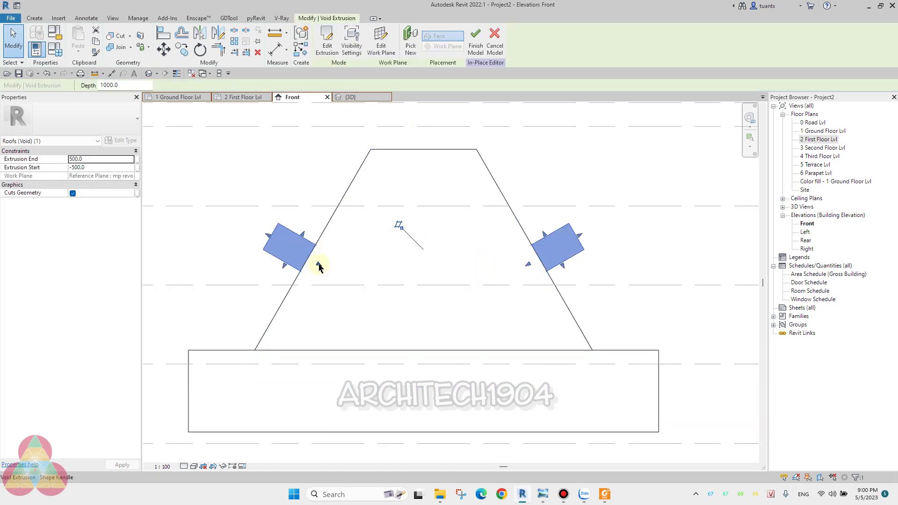
pyautogui.moveTo(319, 265); pyautogui.dragTo(465, 277)
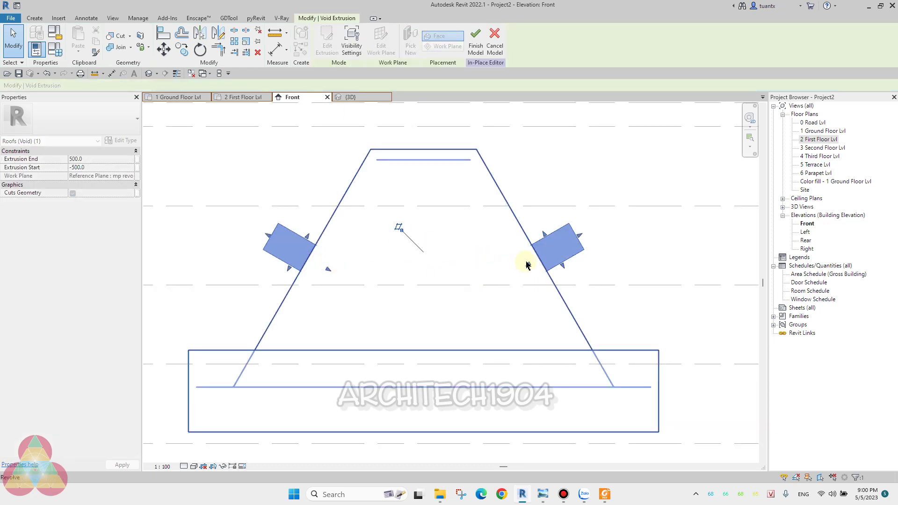
pyautogui.moveTo(527, 266); pyautogui.dragTo(472, 269)
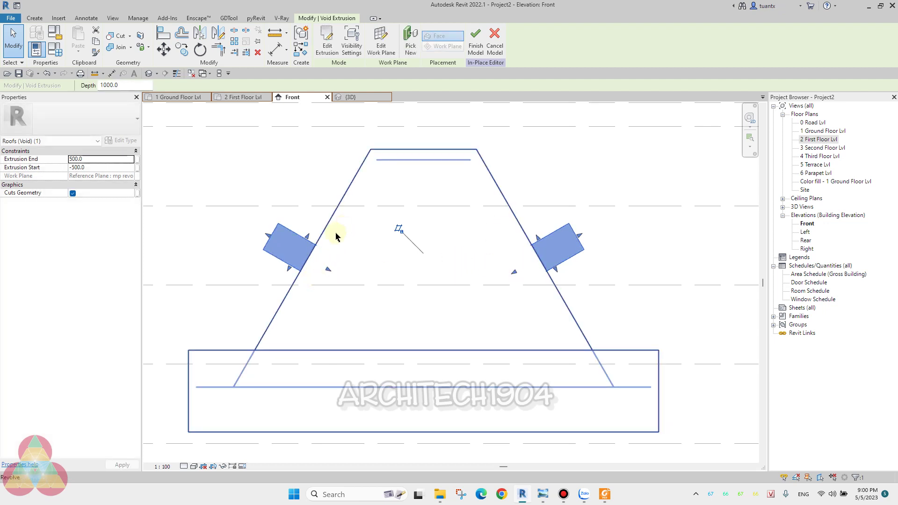
pyautogui.scroll(-3, 336, 236)
# Cut the cone roof with both void boxes via Cut Geometry, then view 2 First Floor Lvl.
pyautogui.click(348, 99)
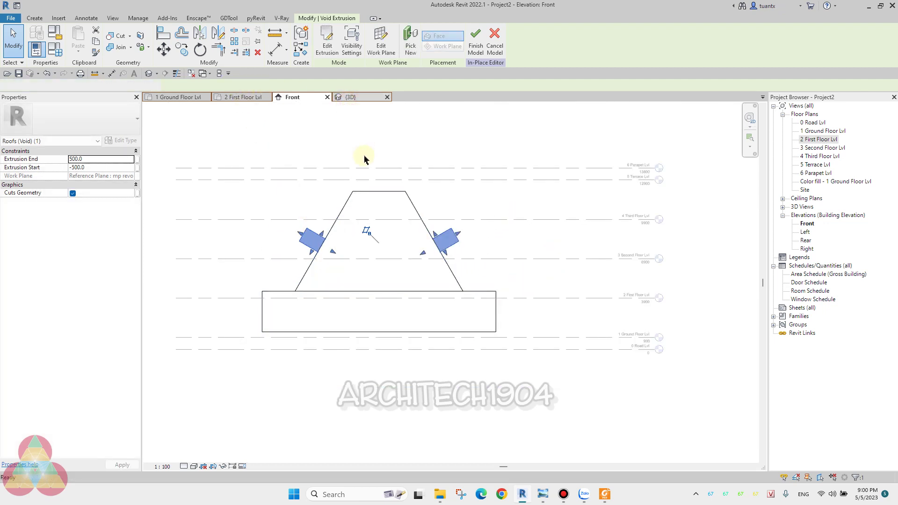
pyautogui.scroll(-2, 308, 255)
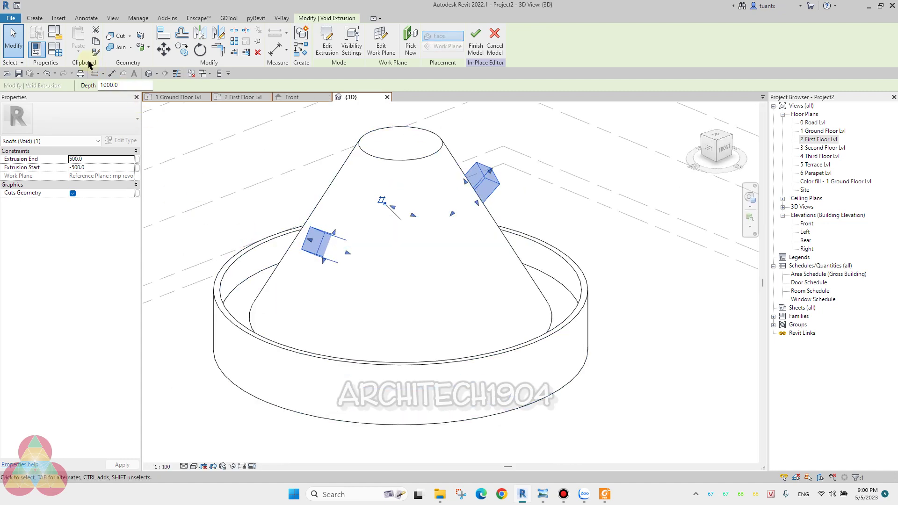
pyautogui.click(117, 38)
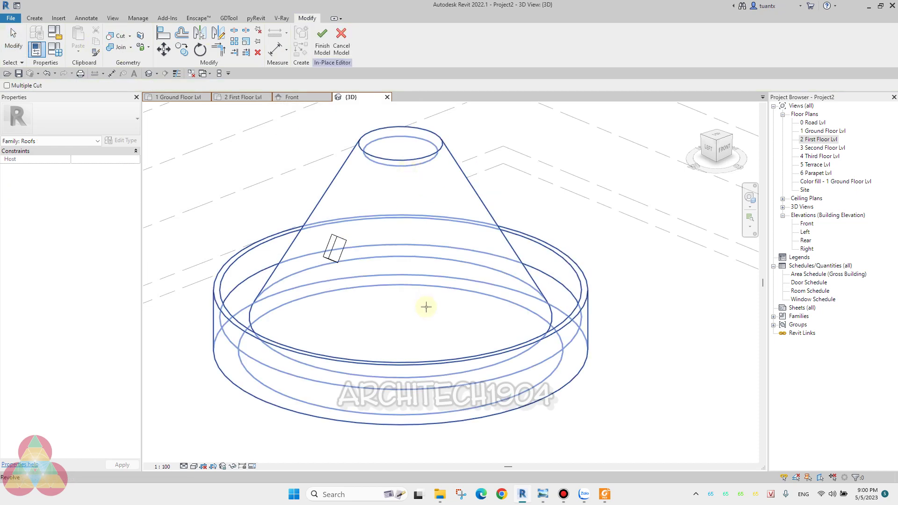
pyautogui.scroll(-2, 426, 307)
pyautogui.moveTo(371, 270)
pyautogui.keyDown('shift'); pyautogui.mouseDown(button='middle')
pyautogui.moveTo(371, 341)
pyautogui.moveTo(410, 214)
pyautogui.mouseUp(button='middle'); pyautogui.keyUp('shift')
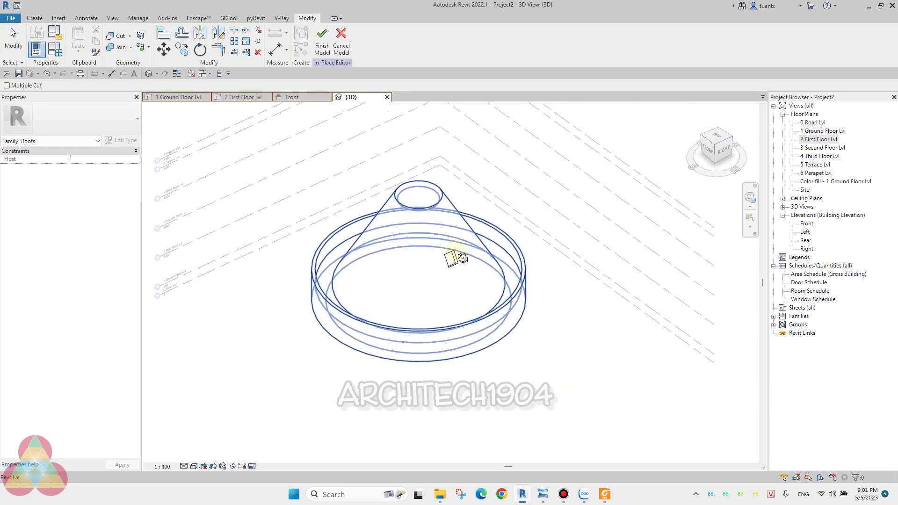
pyautogui.moveTo(456, 258)
pyautogui.keyDown('shift'); pyautogui.mouseDown(button='middle')
pyautogui.moveTo(456, 241)
pyautogui.moveTo(386, 243)
pyautogui.moveTo(468, 290)
pyautogui.mouseUp(button='middle'); pyautogui.keyUp('shift')
pyautogui.click(360, 255)
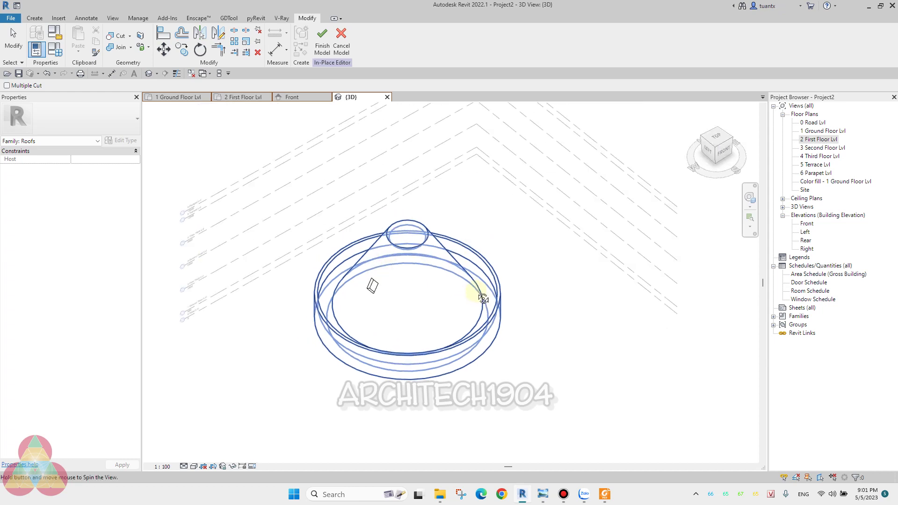
pyautogui.click(295, 98)
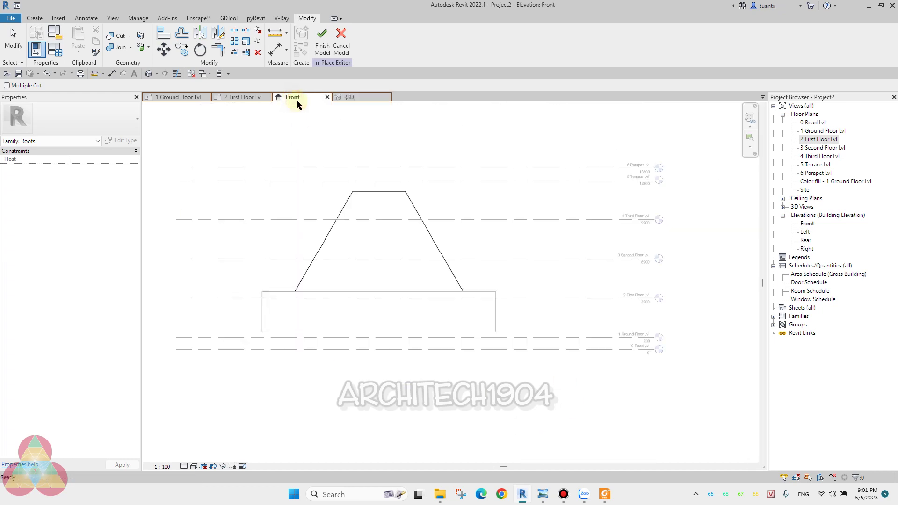
pyautogui.click(235, 98)
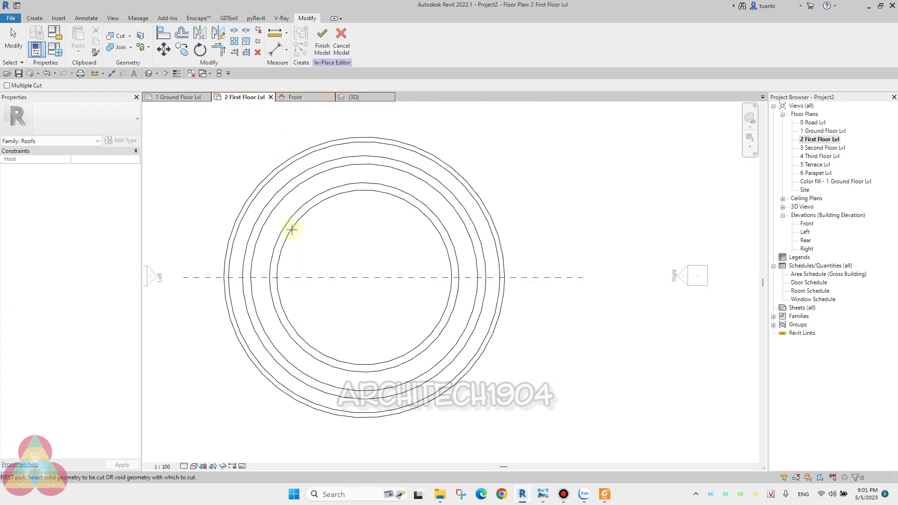
# In 3 Second Floor Lvl, rotate-copy the voids twice by 60° around the cone.
pyautogui.doubleClick(808, 149)
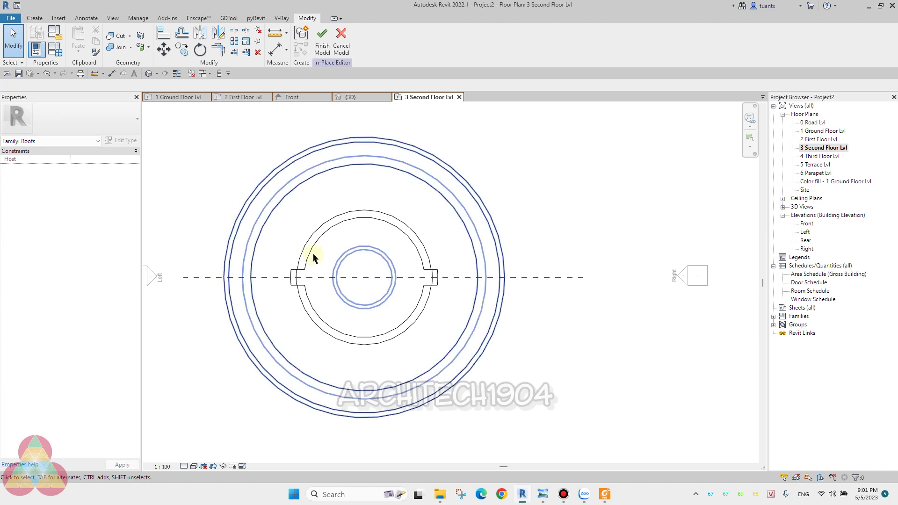
pyautogui.click(296, 274)
pyautogui.scroll(2, 255, 275)
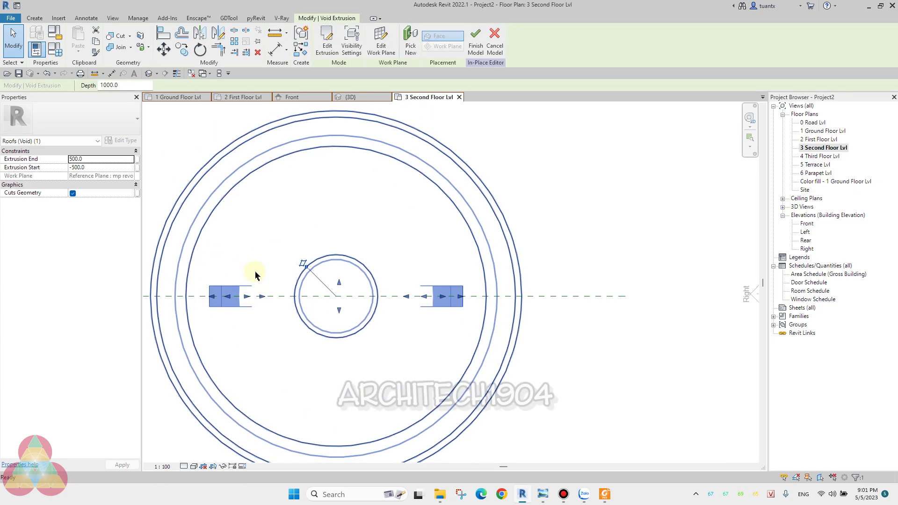
pyautogui.click(201, 50)
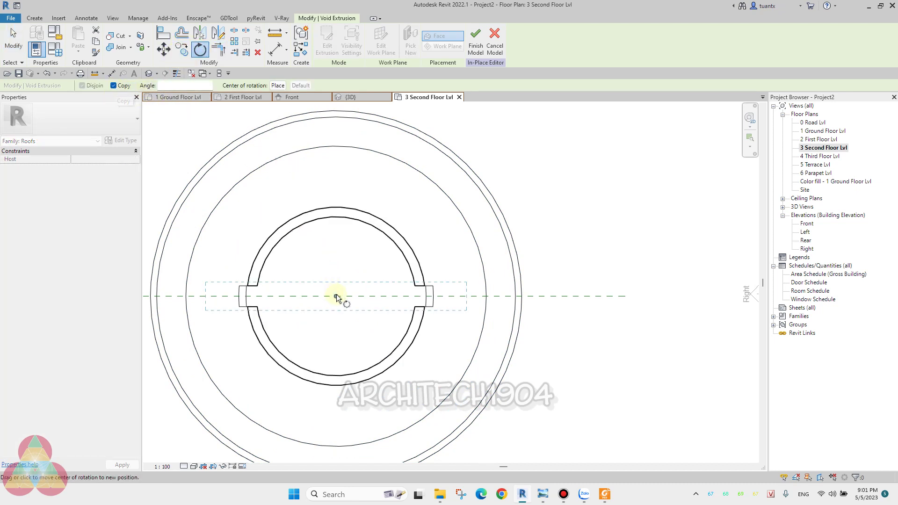
pyautogui.click(207, 296)
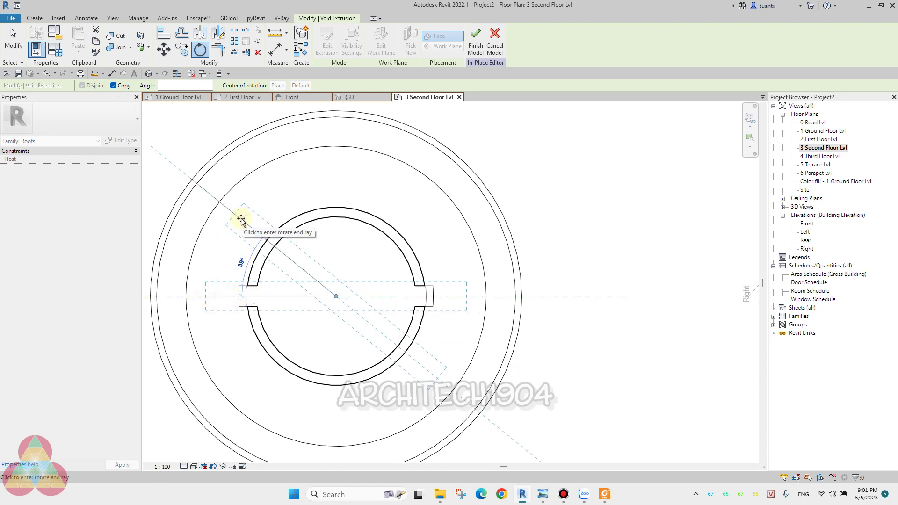
pyautogui.write('60')
pyautogui.press('Return')
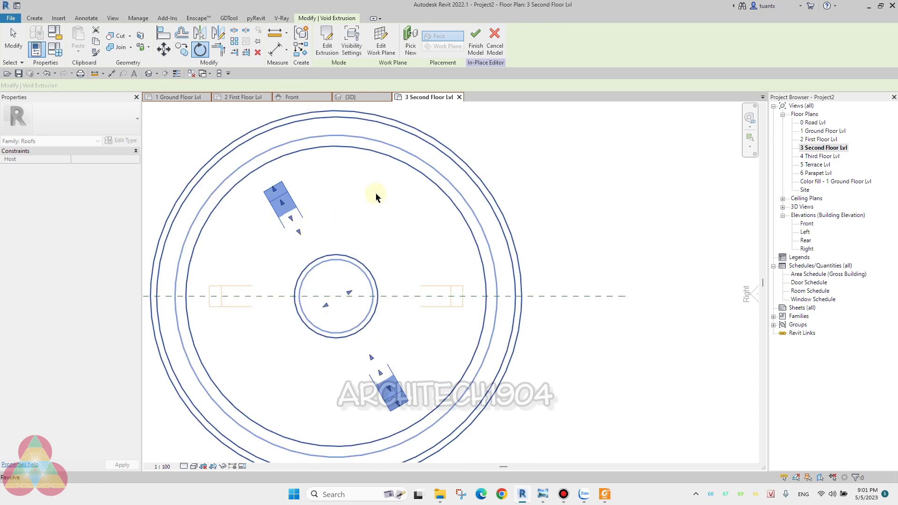
pyautogui.click(291, 218)
pyautogui.write('60')
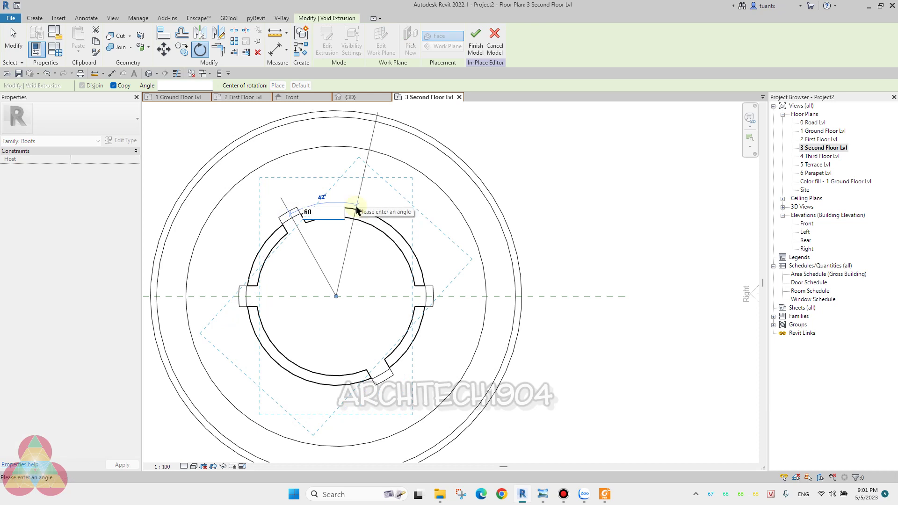
pyautogui.press('Return')
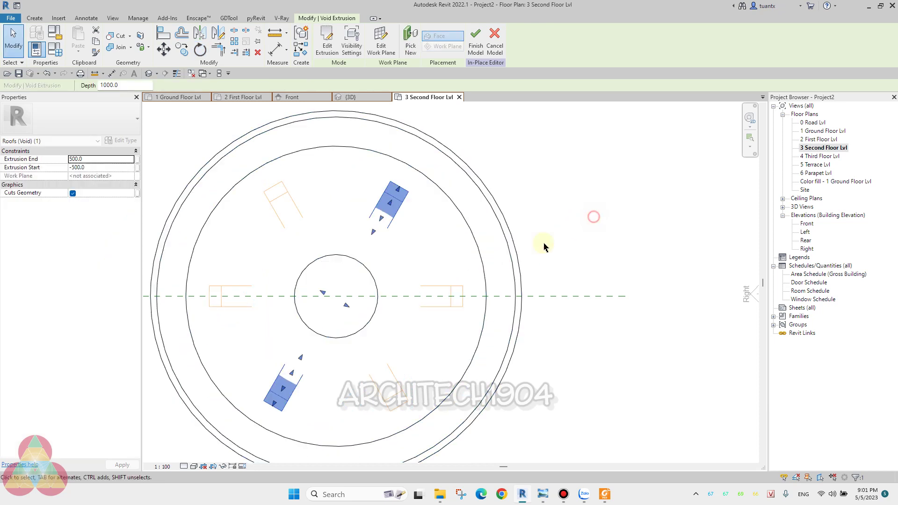
pyautogui.scroll(-2, 465, 250)
pyautogui.press('Escape')
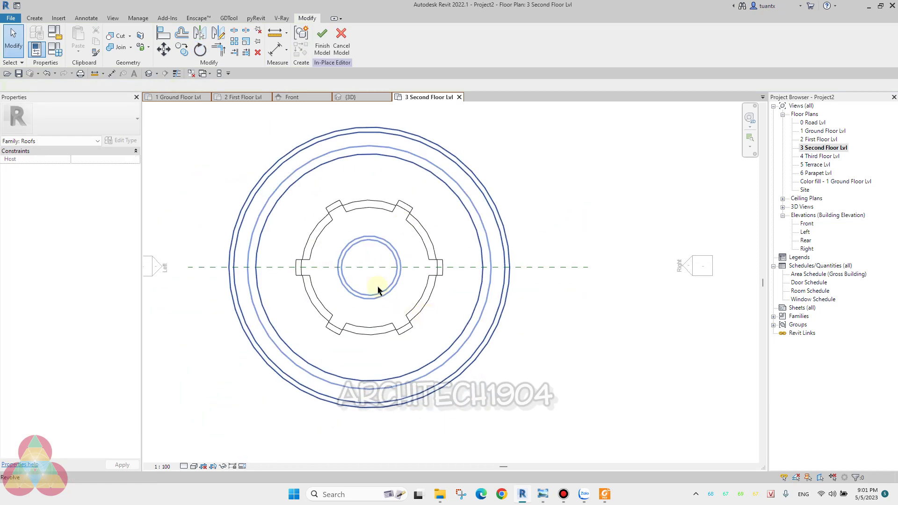
# Finish the in-place roof model and orbit the 3D view to inspect its six openings.
pyautogui.click(361, 97)
pyautogui.click(322, 47)
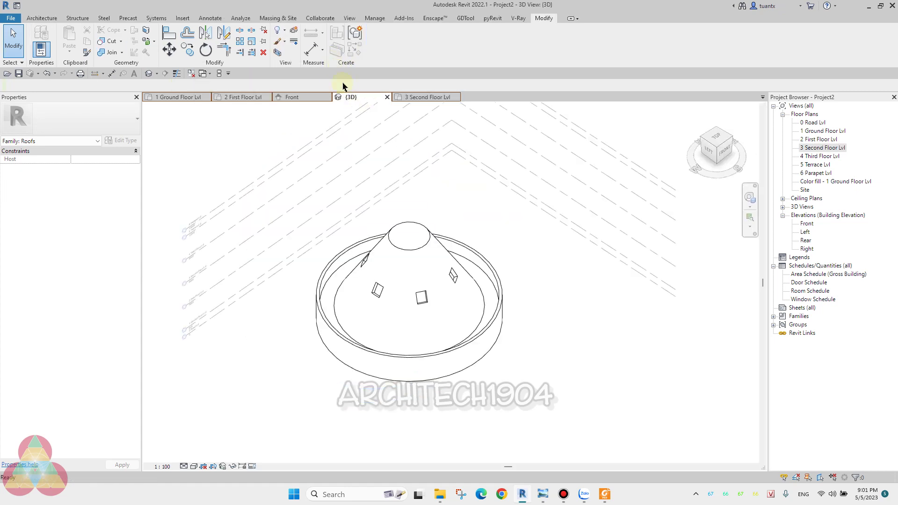
pyautogui.scroll(2, 394, 277)
pyautogui.moveTo(395, 278)
pyautogui.keyDown('shift'); pyautogui.mouseDown(button='middle')
pyautogui.moveTo(630, 341)
pyautogui.moveTo(625, 401)
pyautogui.moveTo(567, 353)
pyautogui.mouseUp(button='middle'); pyautogui.keyUp('shift')
pyautogui.scroll(2, 445, 168)
pyautogui.scroll(2, 453, 227)
pyautogui.scroll(-3, 453, 226)
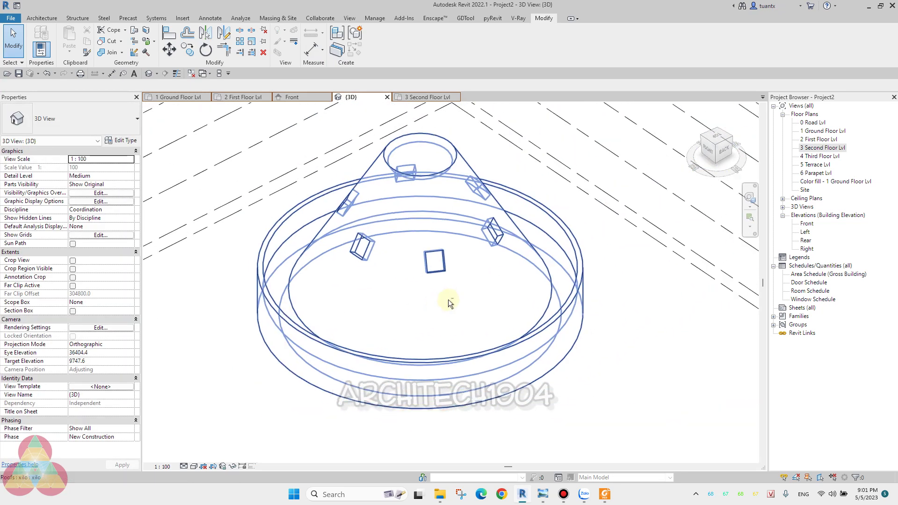
pyautogui.moveTo(380, 301)
pyautogui.keyDown('shift'); pyautogui.mouseDown(button='middle')
pyautogui.moveTo(240, 300)
pyautogui.moveTo(136, 320)
pyautogui.mouseUp(button='middle'); pyautogui.keyUp('shift')
pyautogui.scroll(2, 292, 282)
pyautogui.scroll(1, 292, 282)
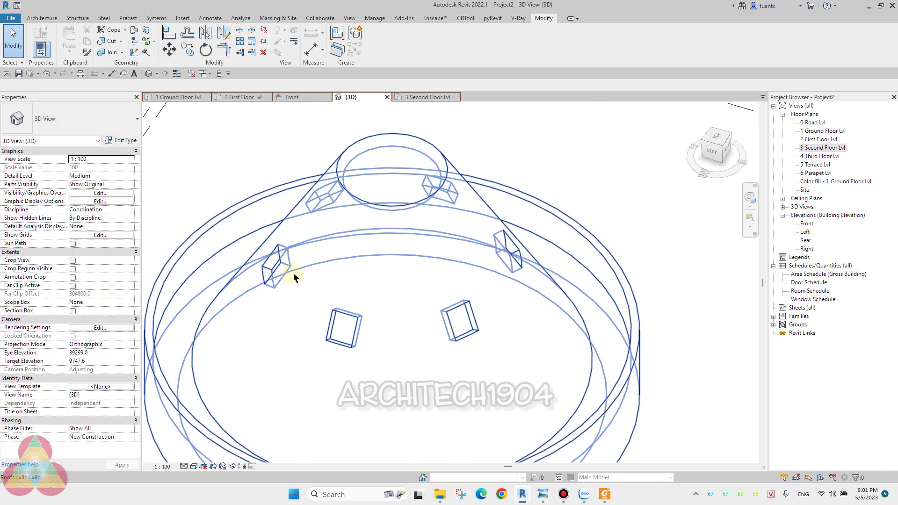
pyautogui.scroll(-2, 367, 246)
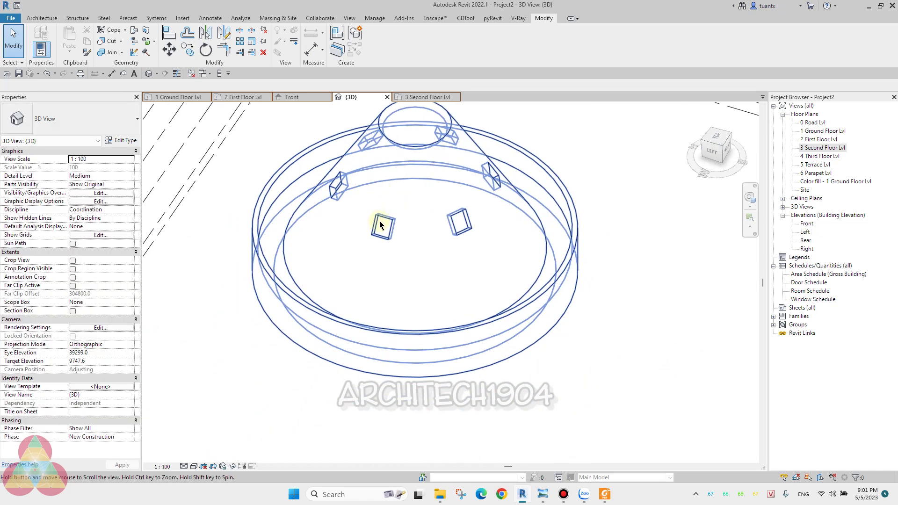
pyautogui.click(605, 494)
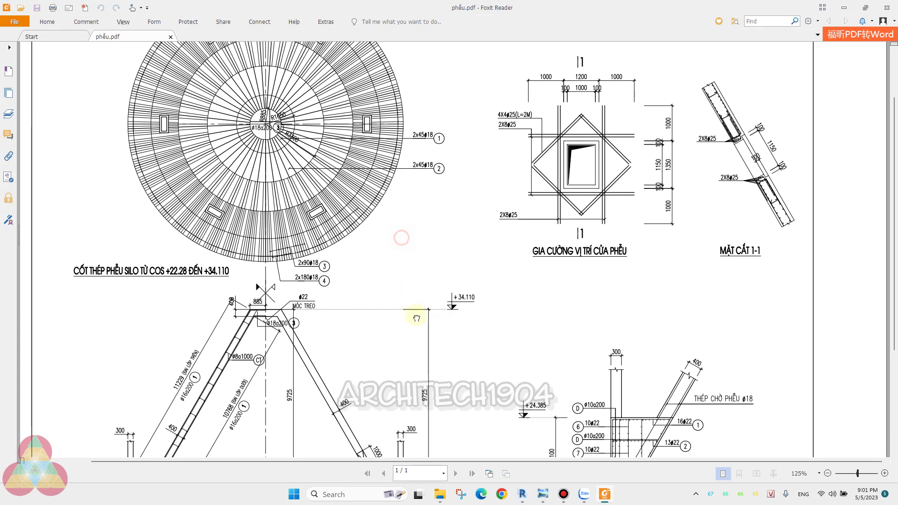
# Scroll to the top of the phễu.pdf hopper plan, then minimize Foxit to return to Revit.
pyautogui.scroll(3, 400, 243)
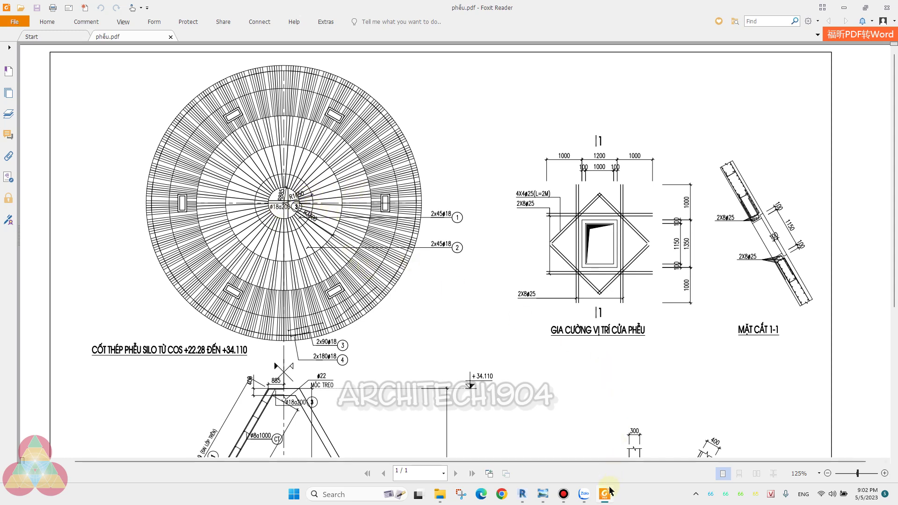
pyautogui.moveTo(604, 495)
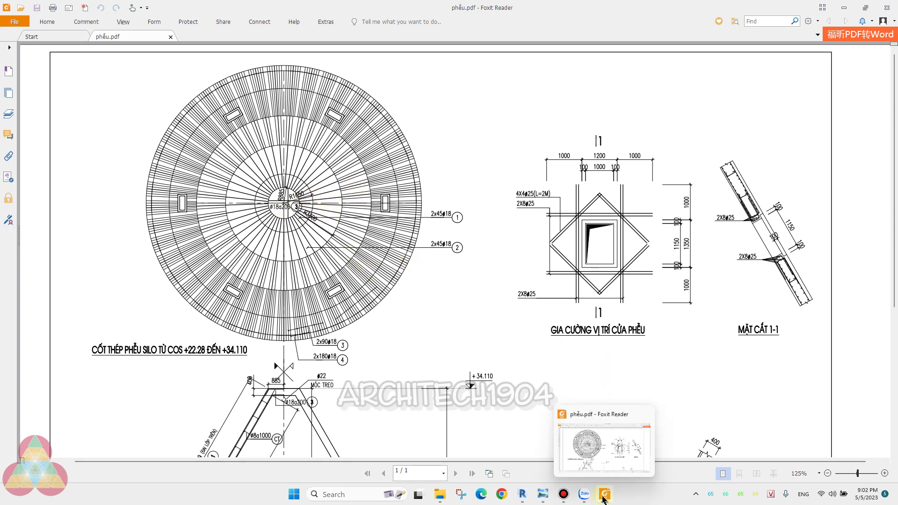
pyautogui.click(603, 500)
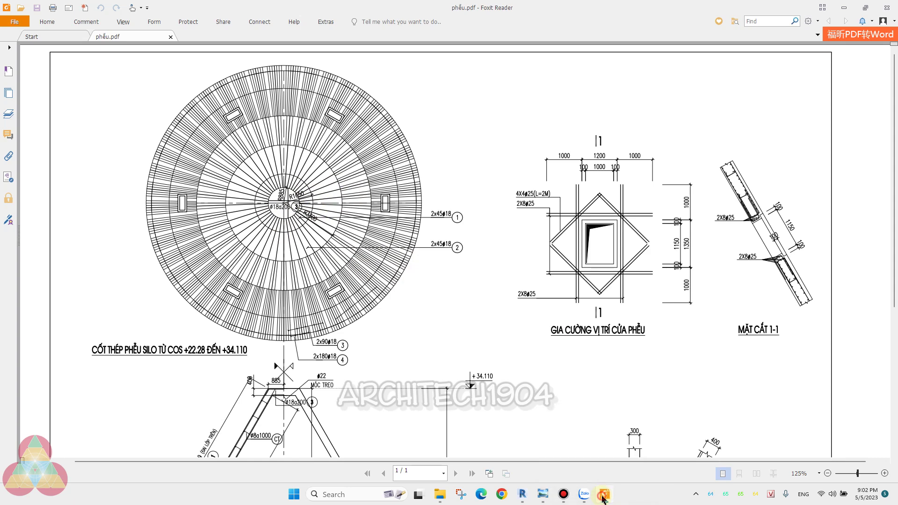